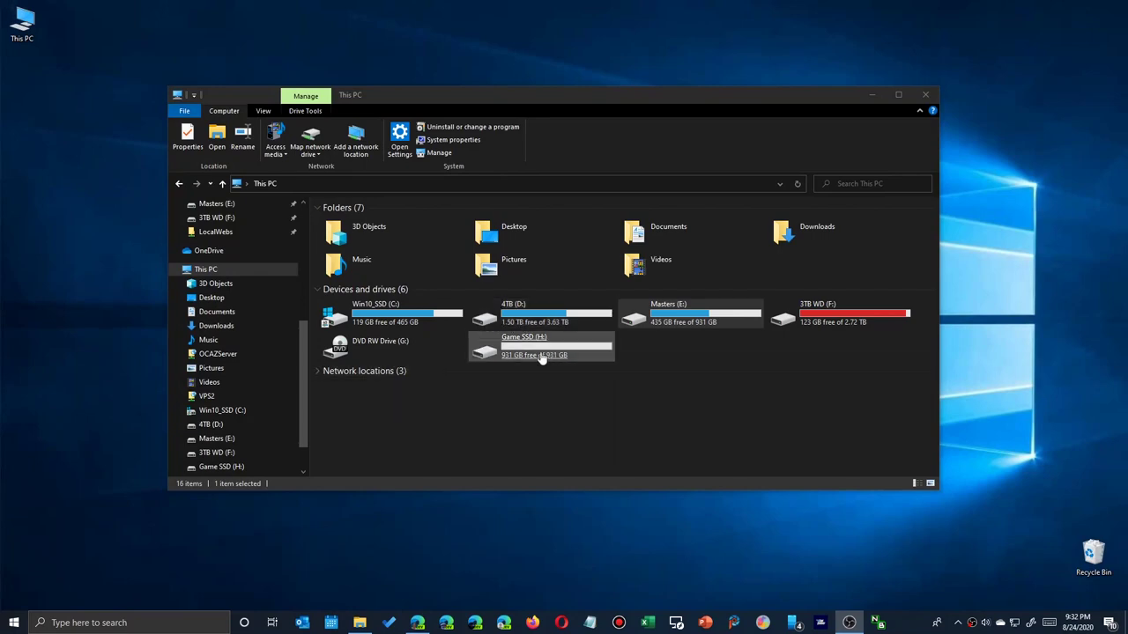
Open the Game SSD (H:) drive from This PC and confirm it is empty
double_click(546, 356)
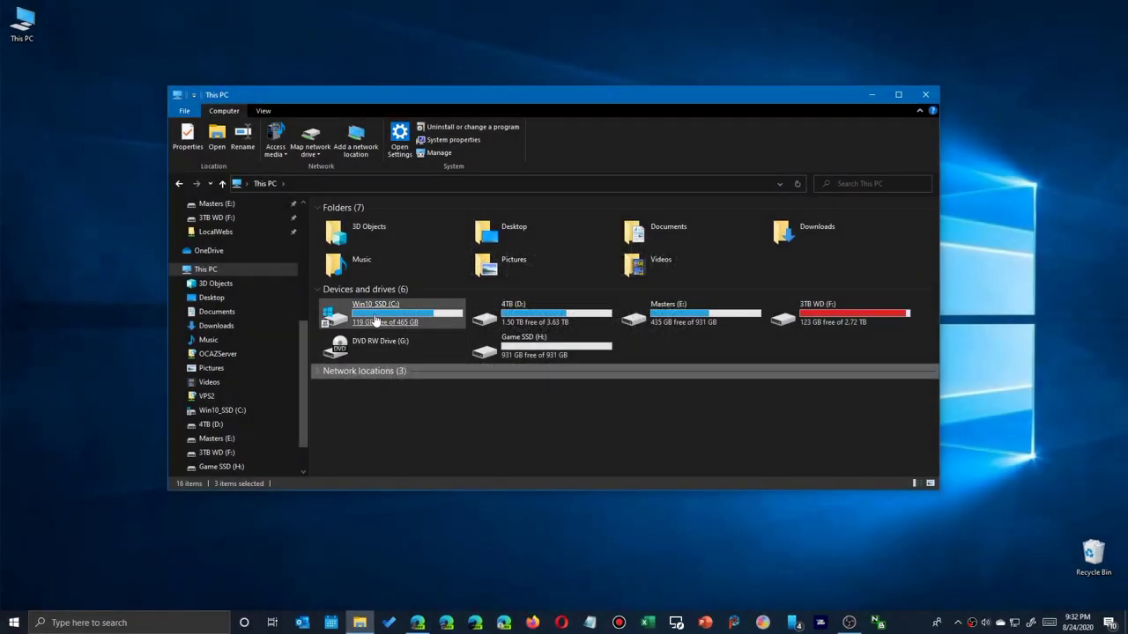
Browse the 4TB (D:) drive down to its WpSystem folder, then return to This PC
click(373, 320)
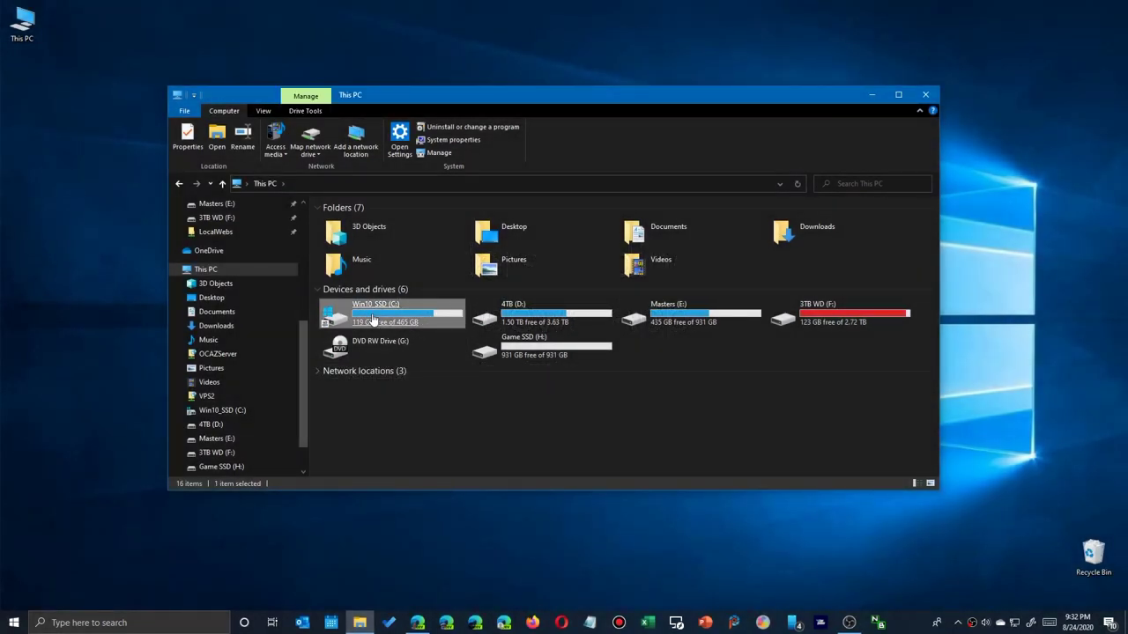
double_click(527, 317)
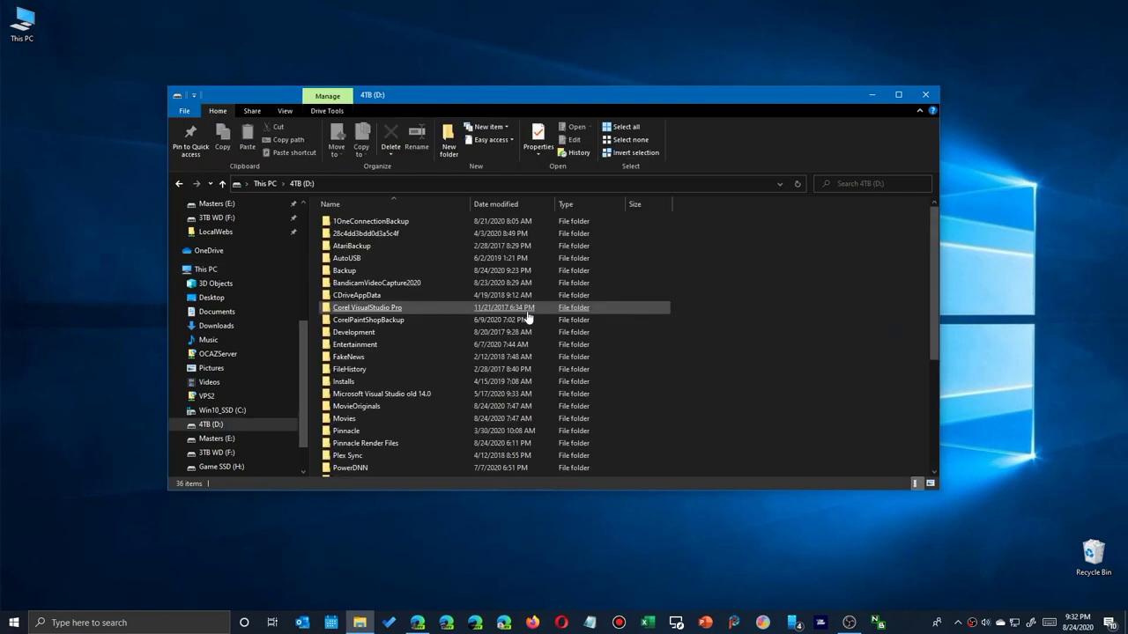
scroll(396, 429, down, 2)
scroll(396, 429, down, 2)
click(392, 425)
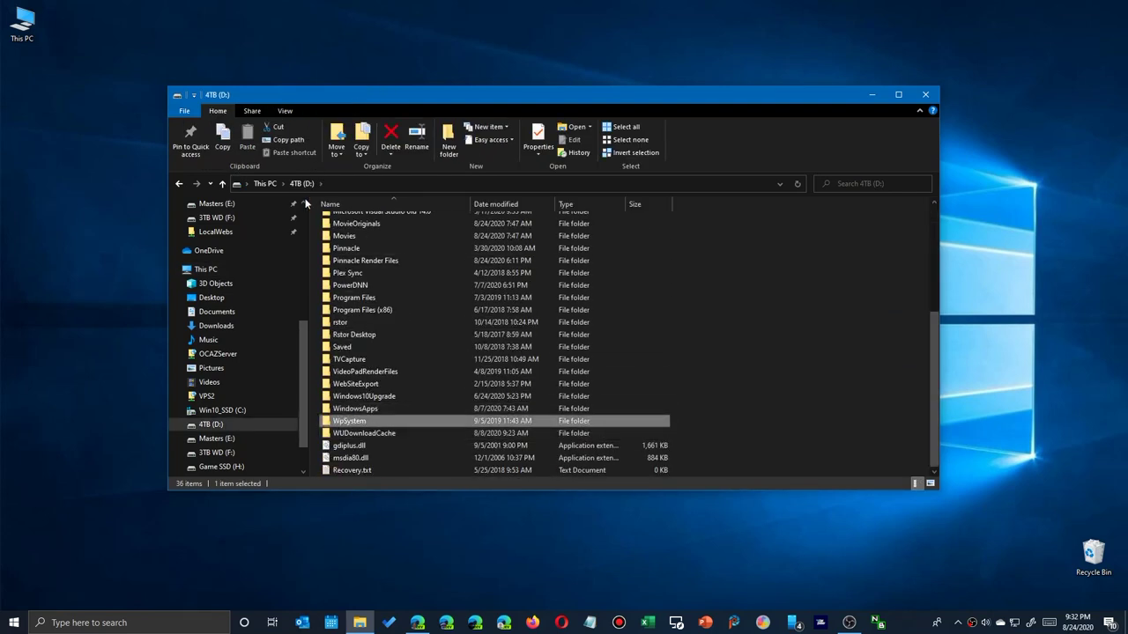
click(264, 183)
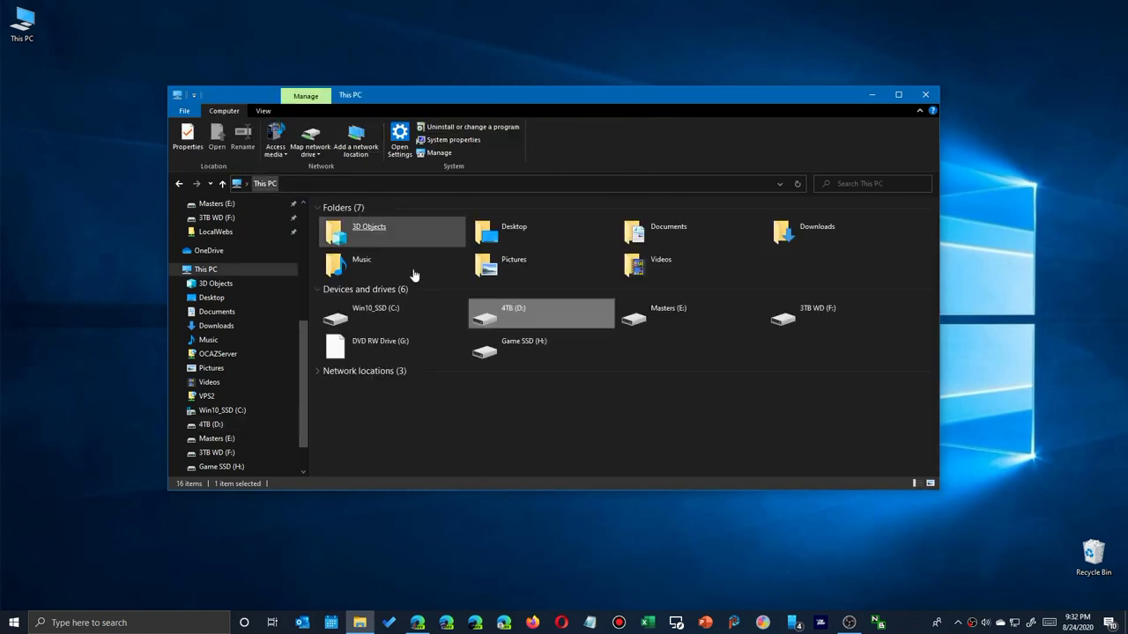
Open the Masters (E:) drive and select its WUDownloadCache folder
double_click(681, 313)
scroll(375, 457, down, 4)
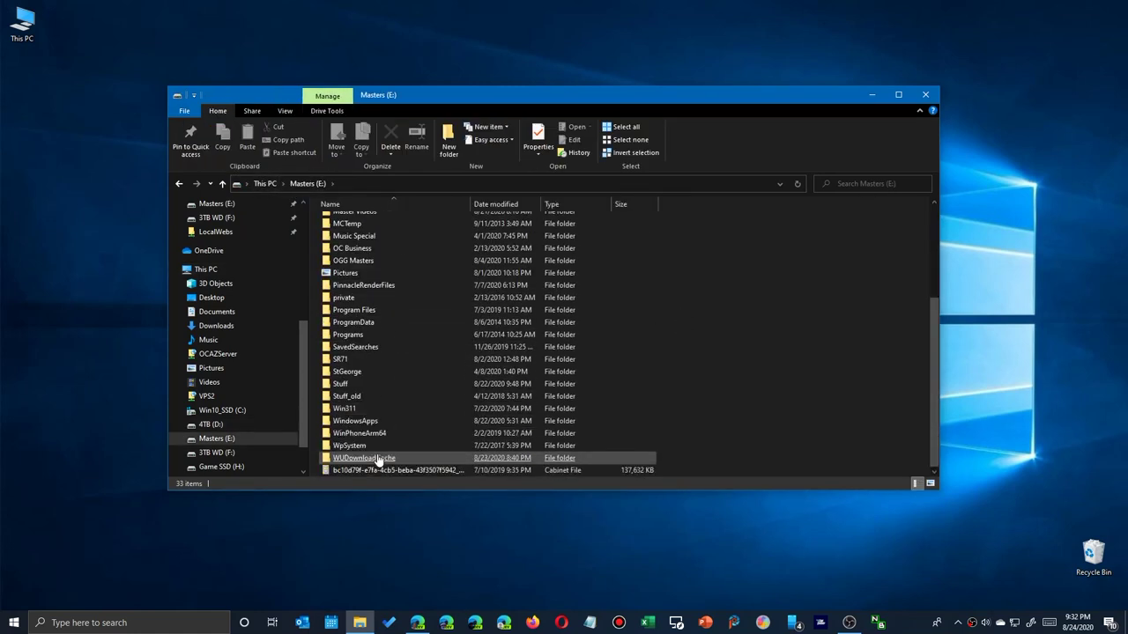
click(370, 458)
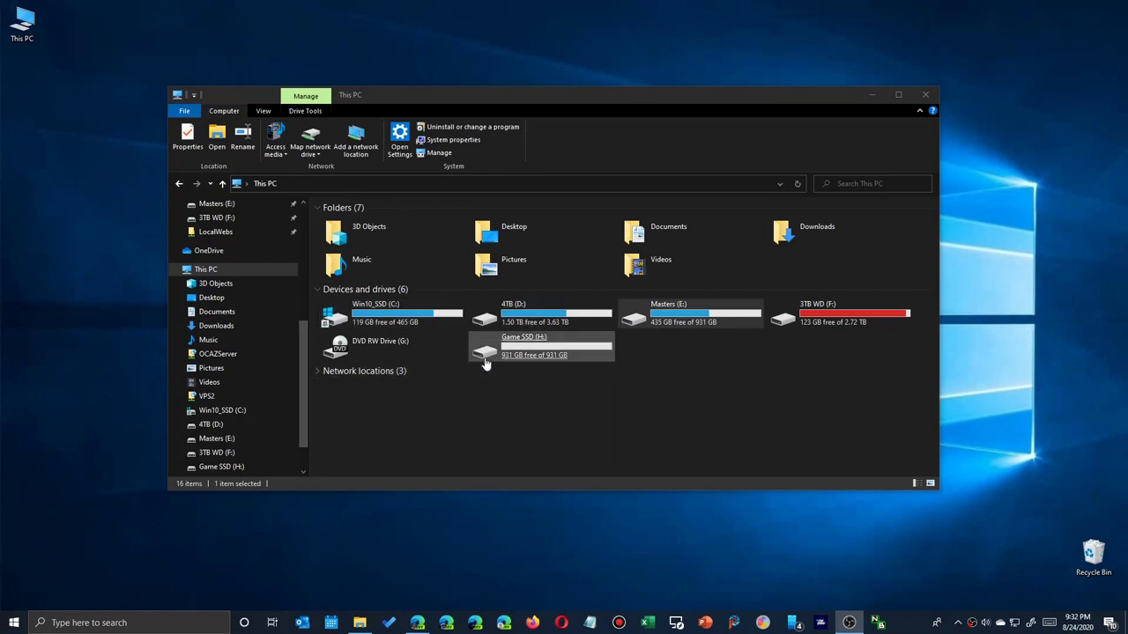
double_click(548, 361)
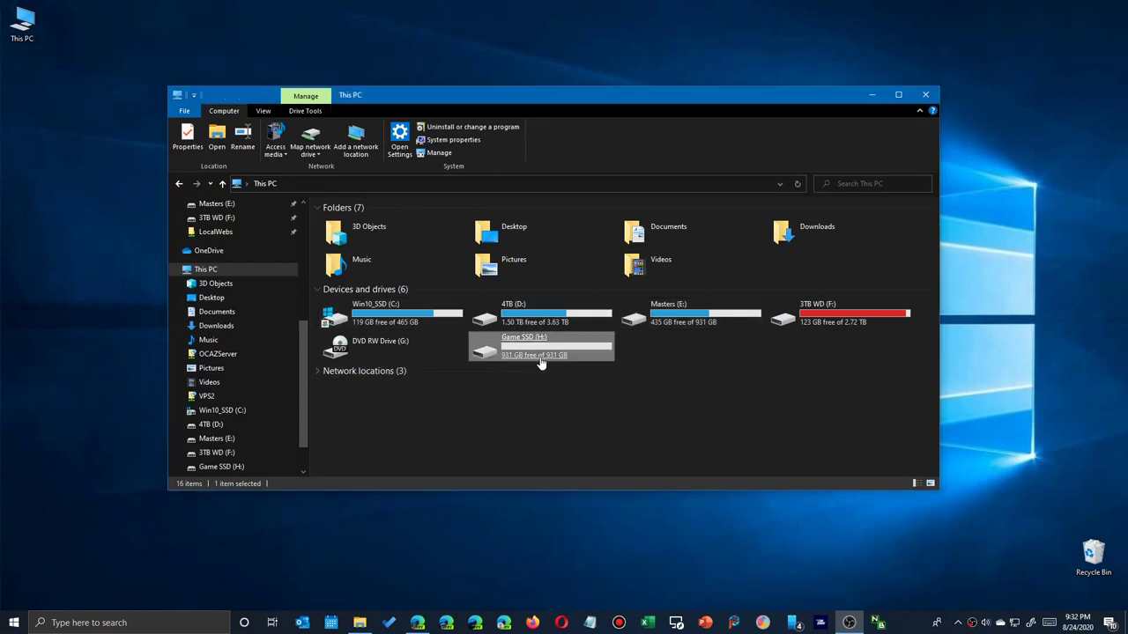
click(272, 187)
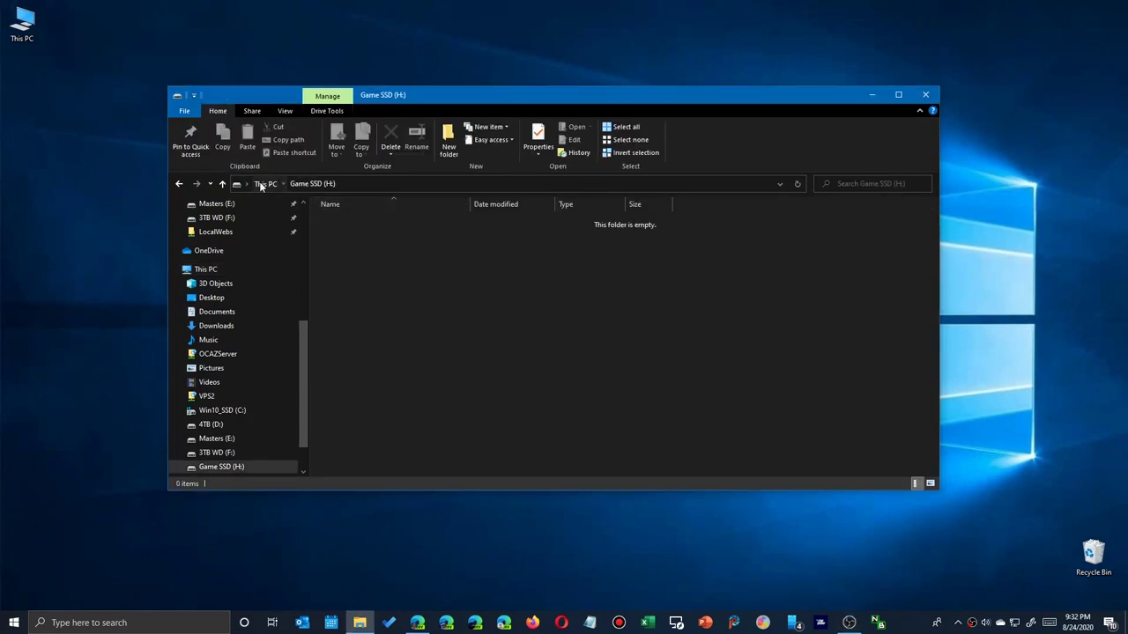
click(545, 370)
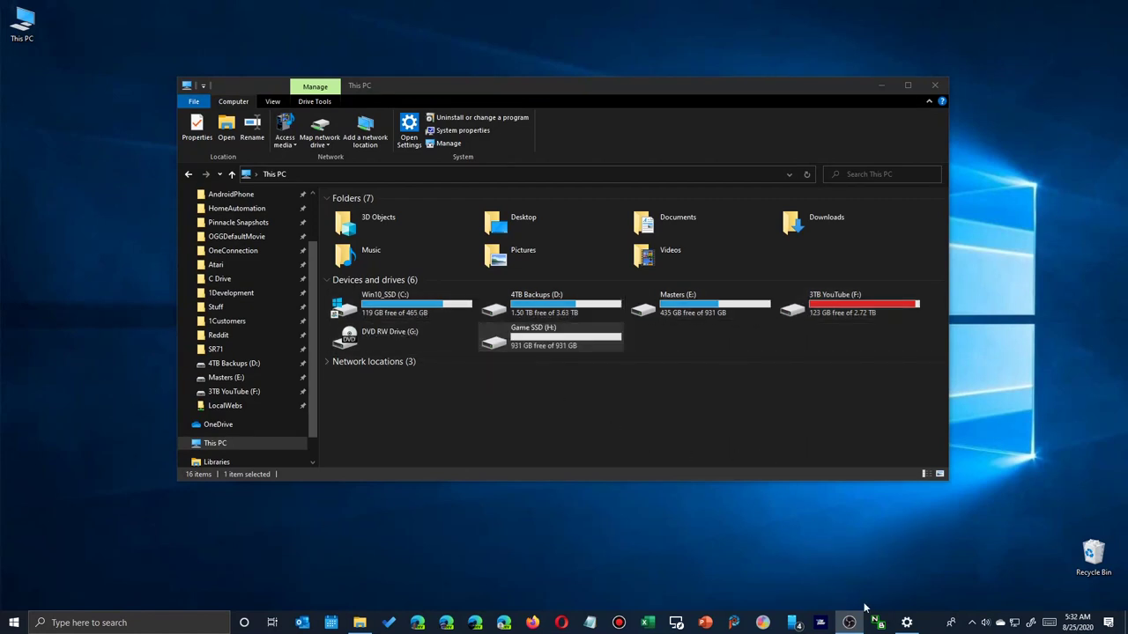
click(907, 623)
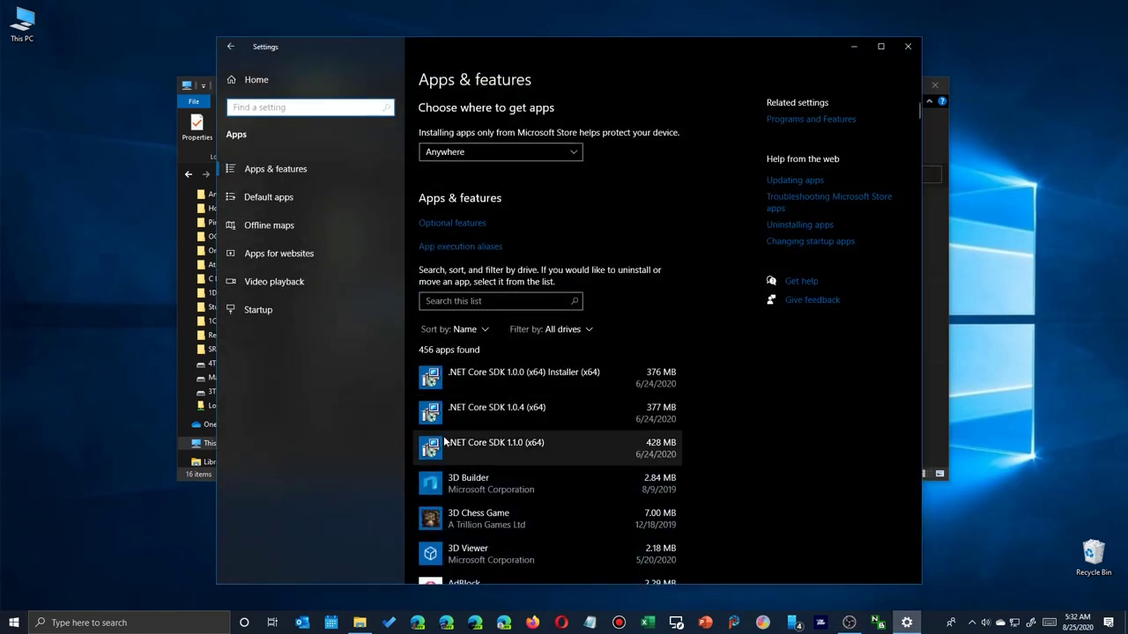
Scroll the Apps & features list down to the Blender 2.83.5.0 entries
scroll(459, 415, down, 15)
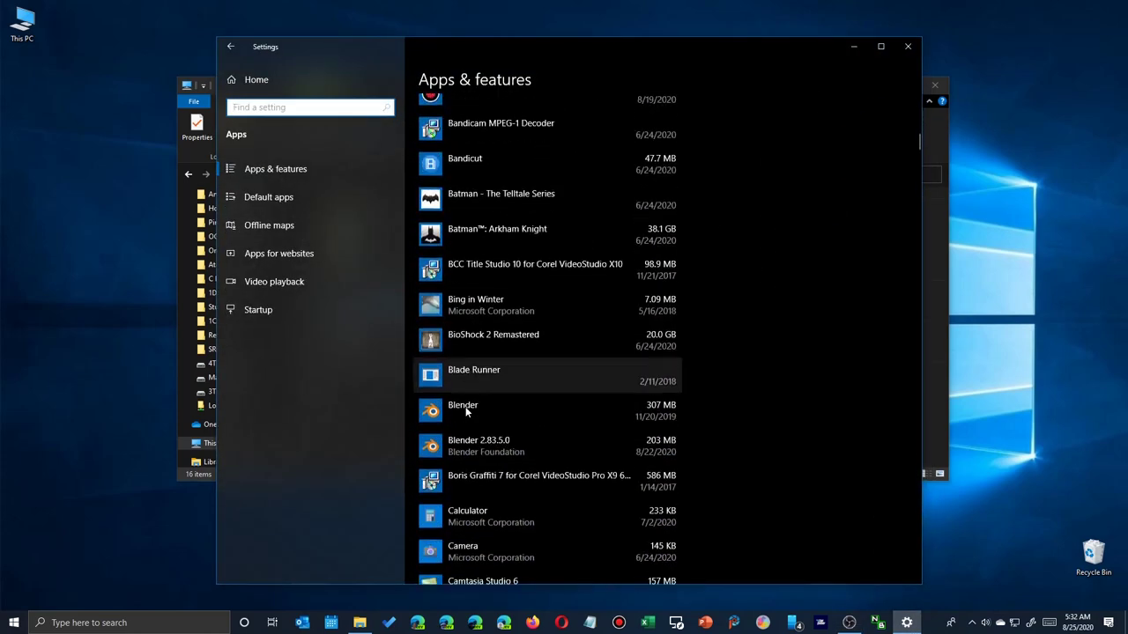
scroll(467, 411, up, 5)
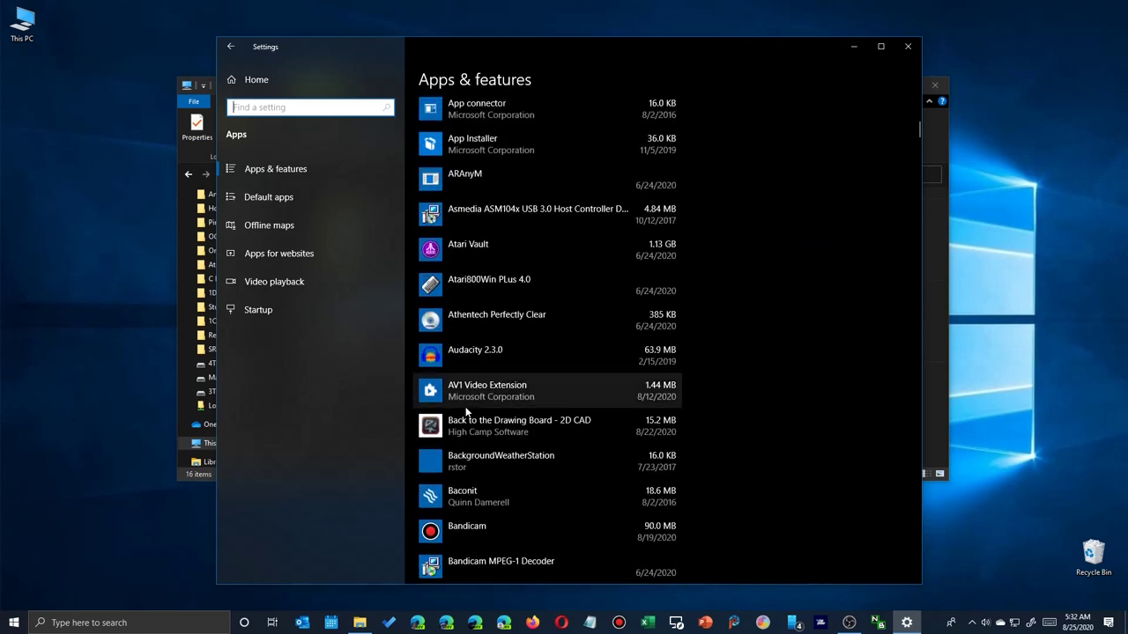
scroll(493, 416, down, 2)
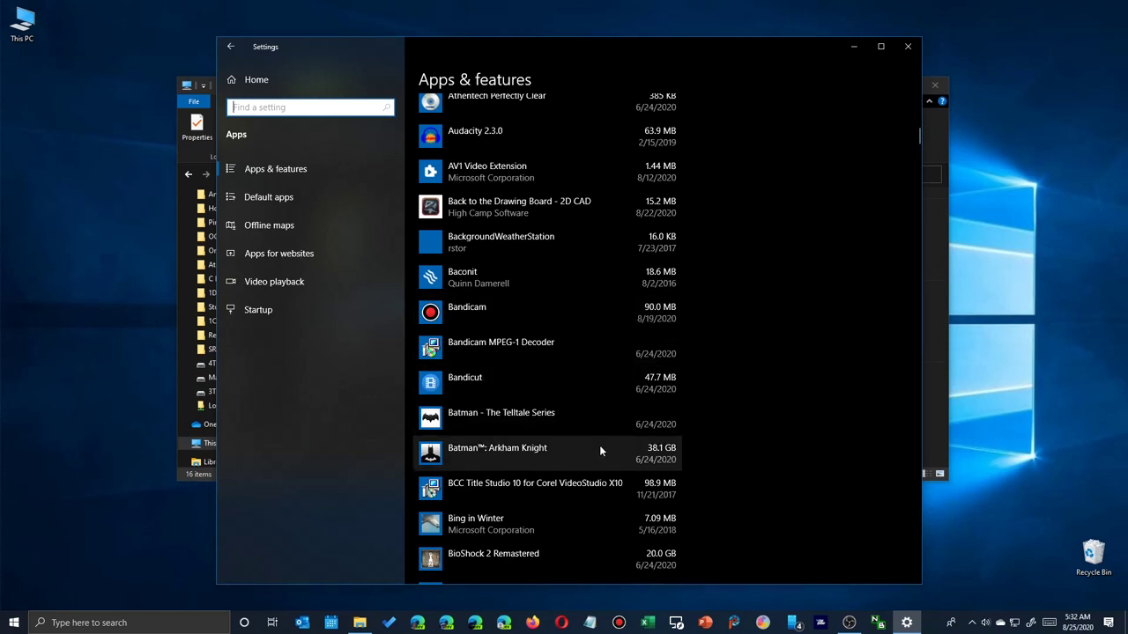
scroll(599, 451, down, 2)
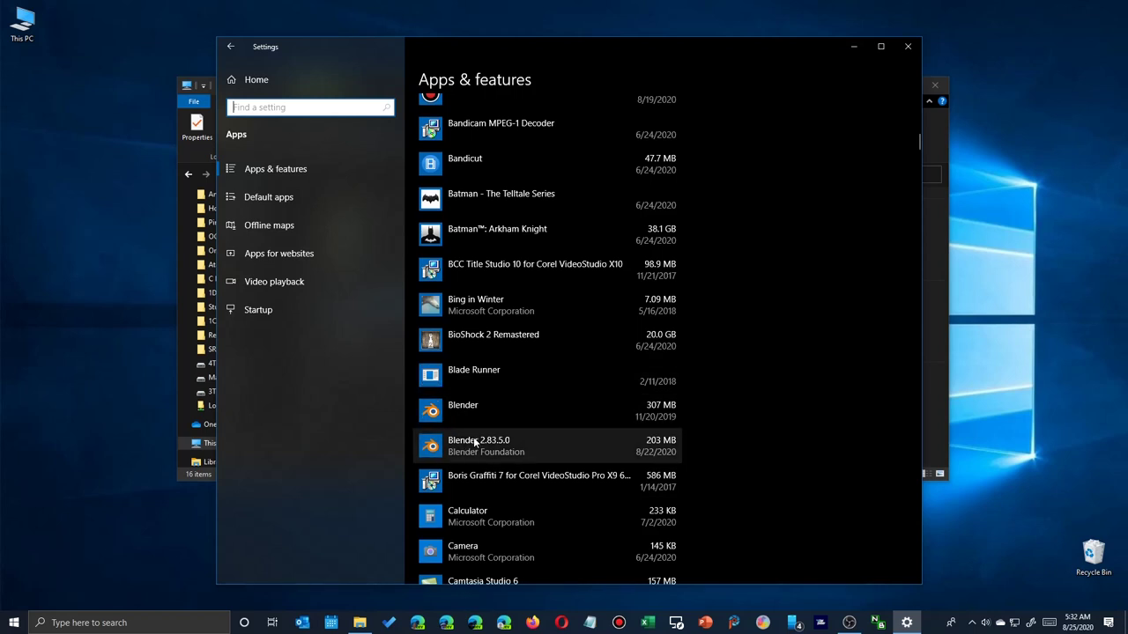
Expand the Blender 2.80, Blender 2.83.5.0 and Calculator entries to see their Move options
click(465, 403)
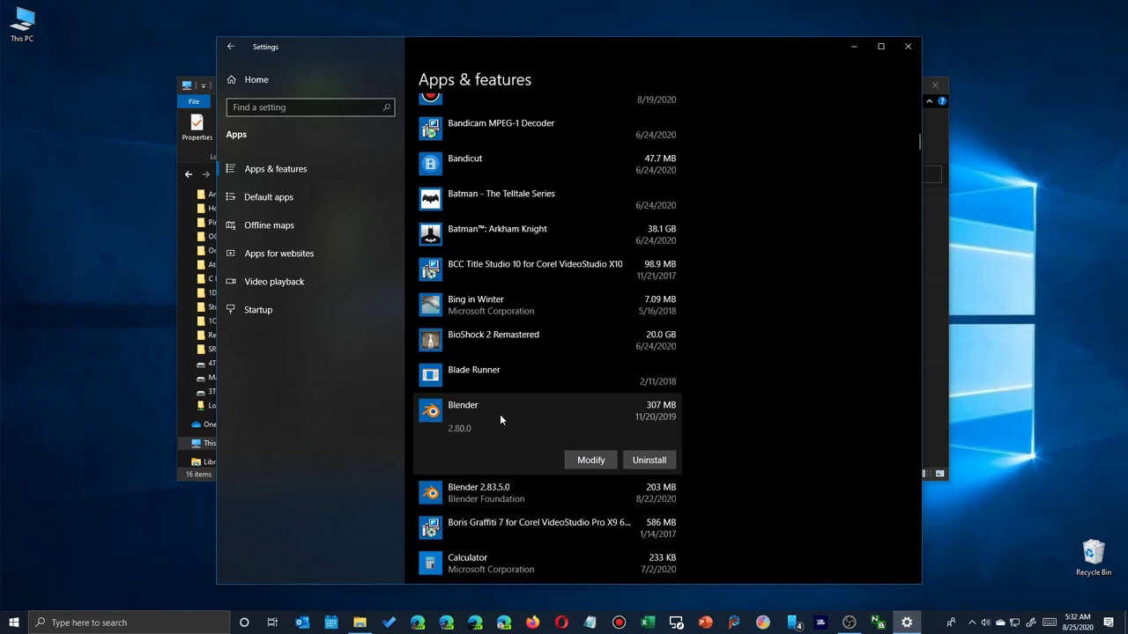
click(518, 489)
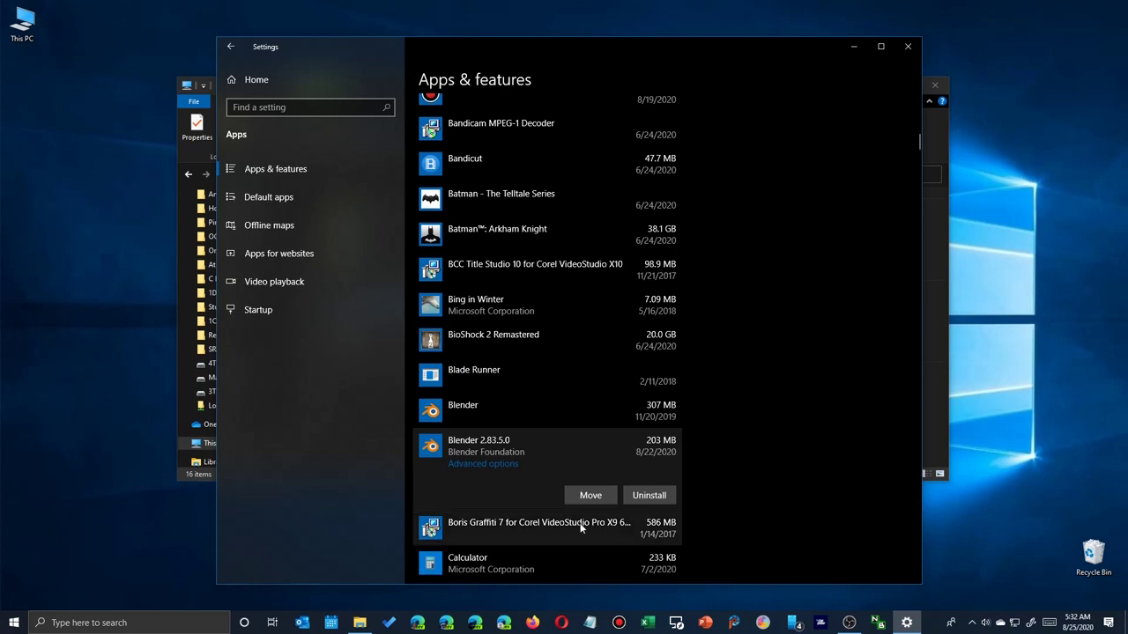
click(482, 555)
scroll(711, 526, down, 5)
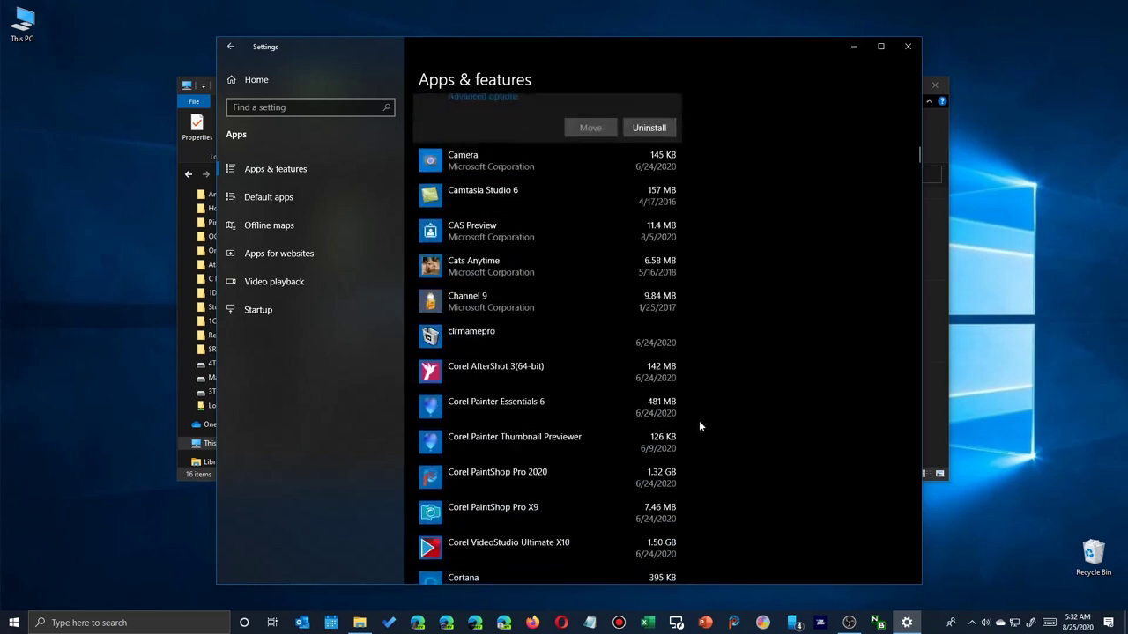
scroll(697, 423, up, 3)
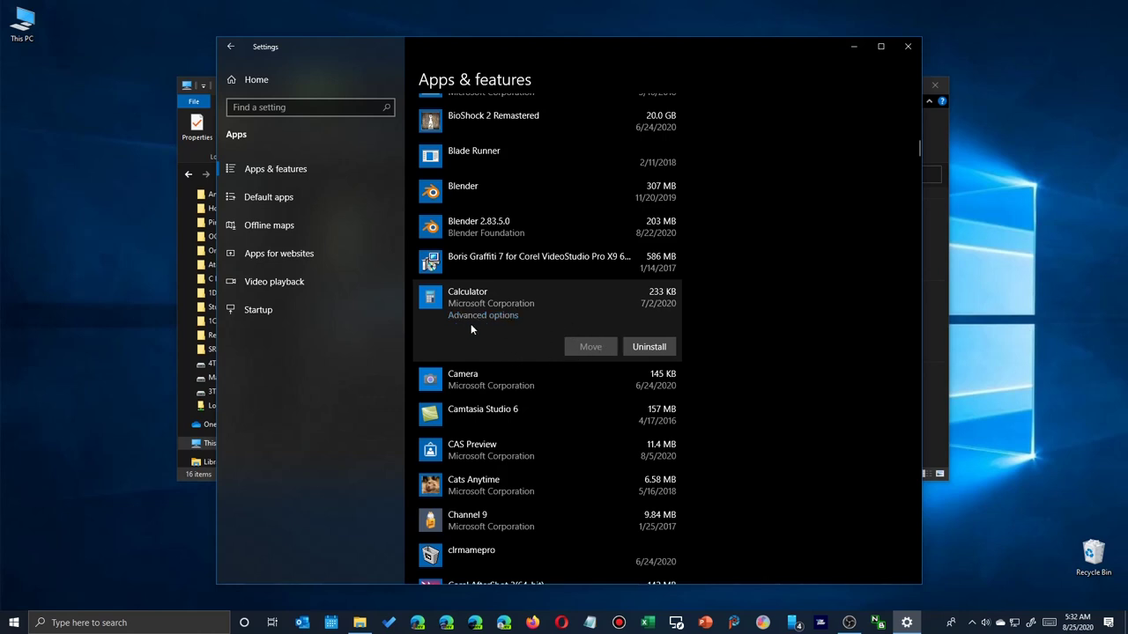
Expand Camera, then further down expand Don't Tap the White Tiles (9.97 MB)
click(468, 383)
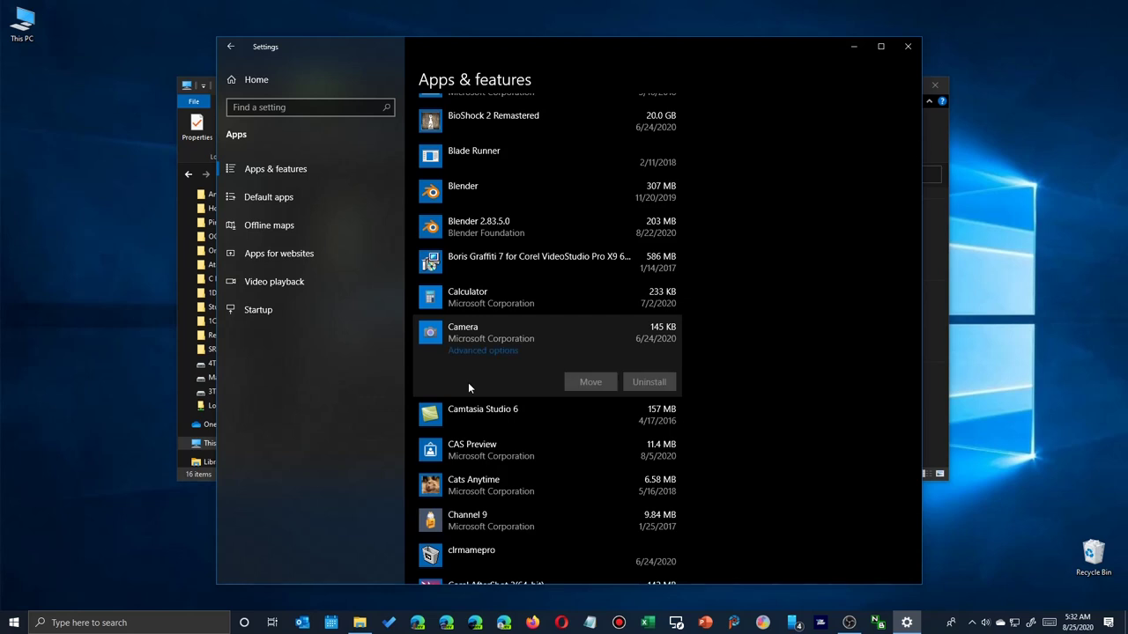
scroll(709, 499, down, 5)
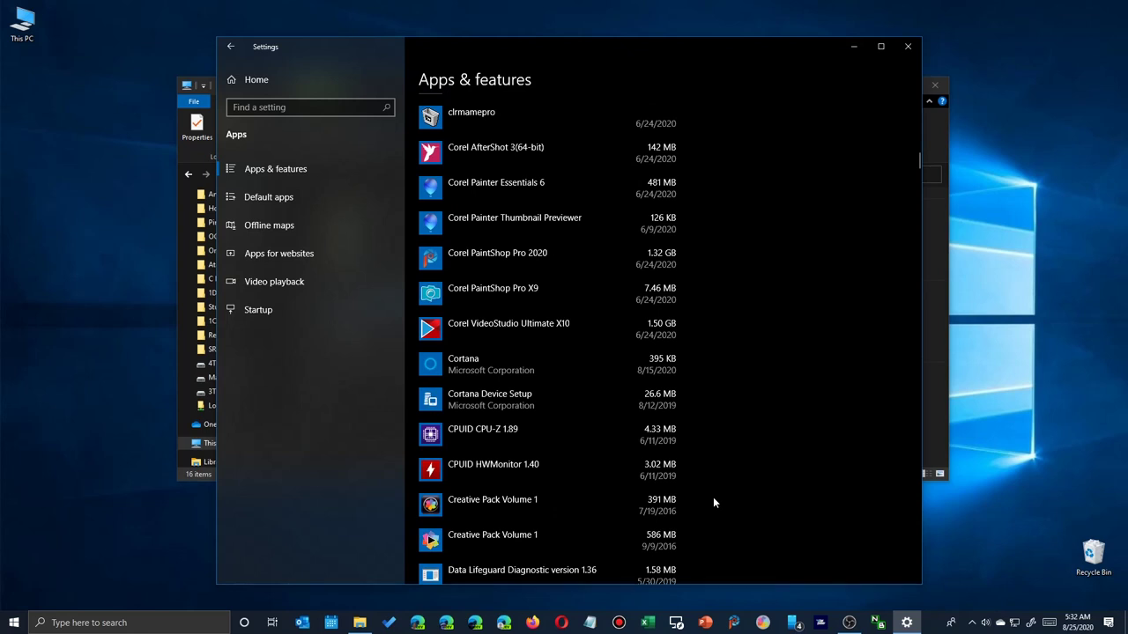
scroll(714, 502, down, 3)
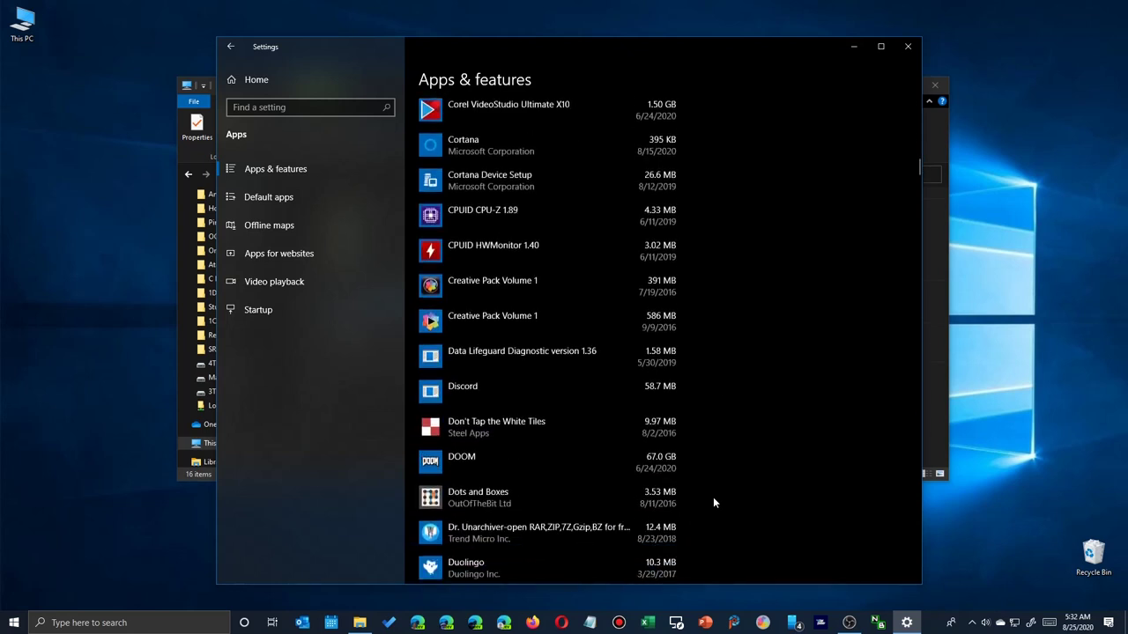
scroll(713, 502, down, 3)
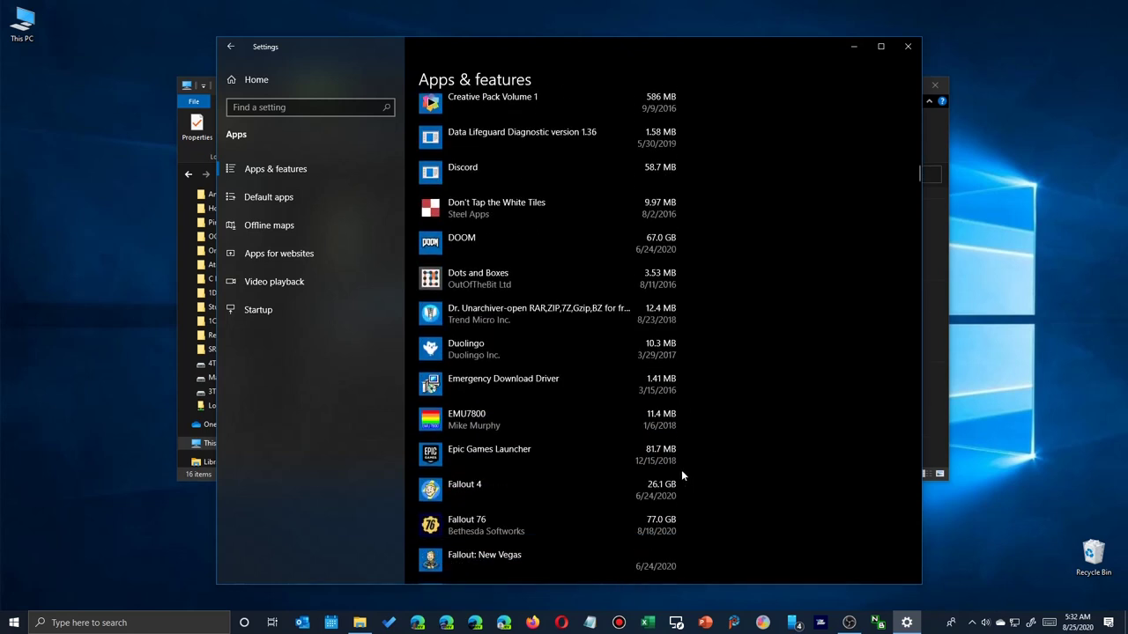
click(478, 204)
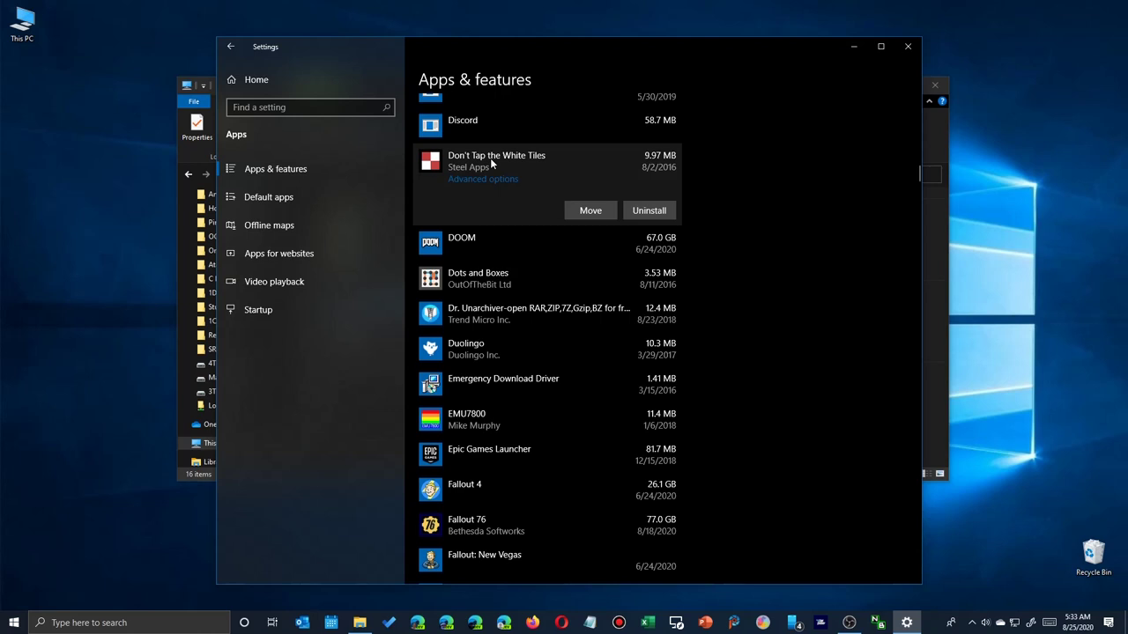
Pick Game SSD (H:) as the Move destination for Don't Tap the White Tiles, then dismiss the prompt
click(594, 214)
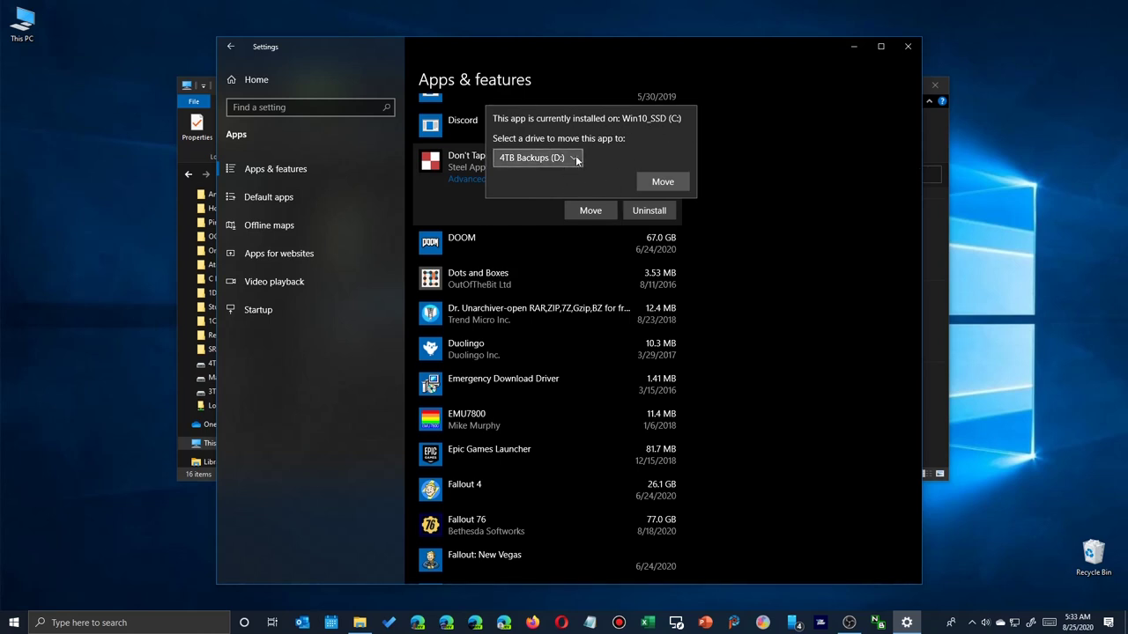
click(564, 159)
click(526, 214)
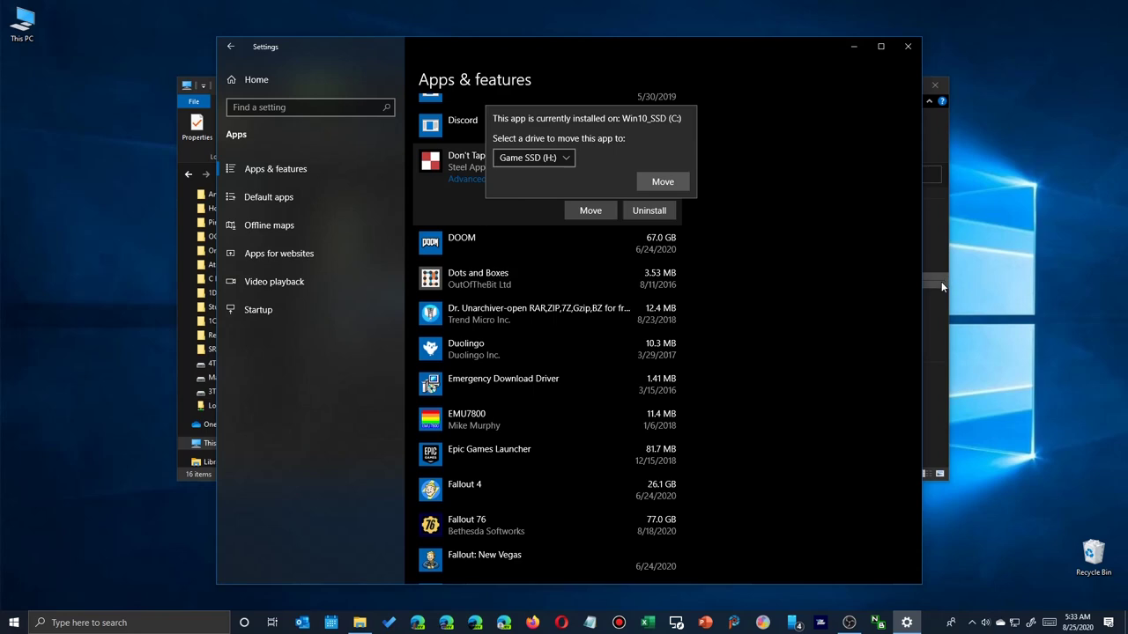
click(703, 47)
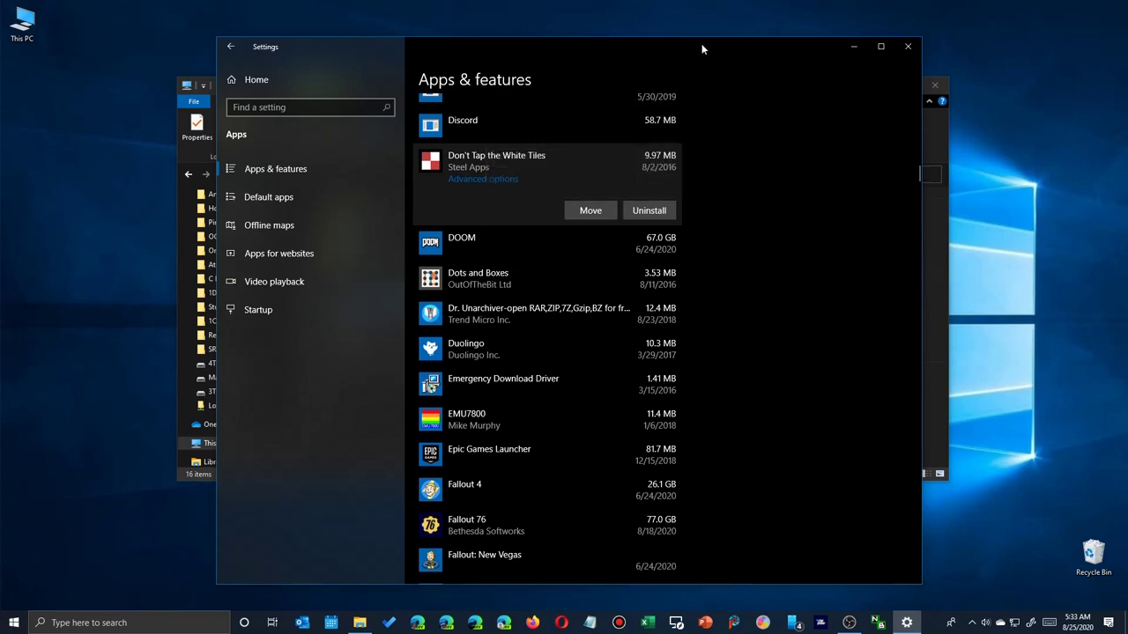
Arrange Settings on the left and File Explorer on the right
drag(703, 47, 494, 76)
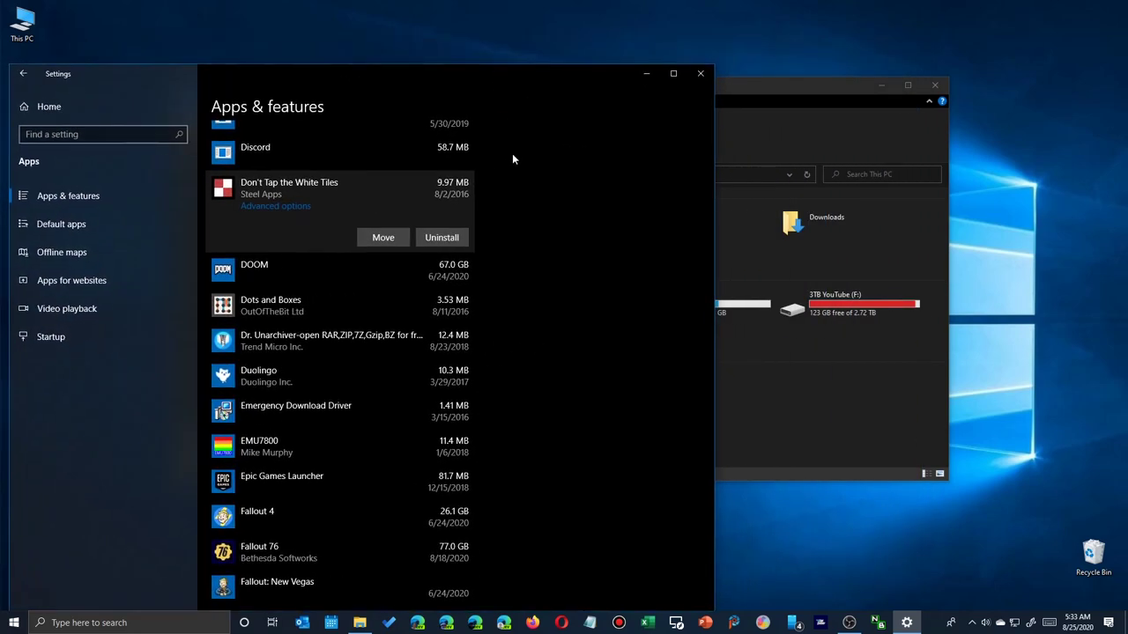
drag(768, 86, 1002, 79)
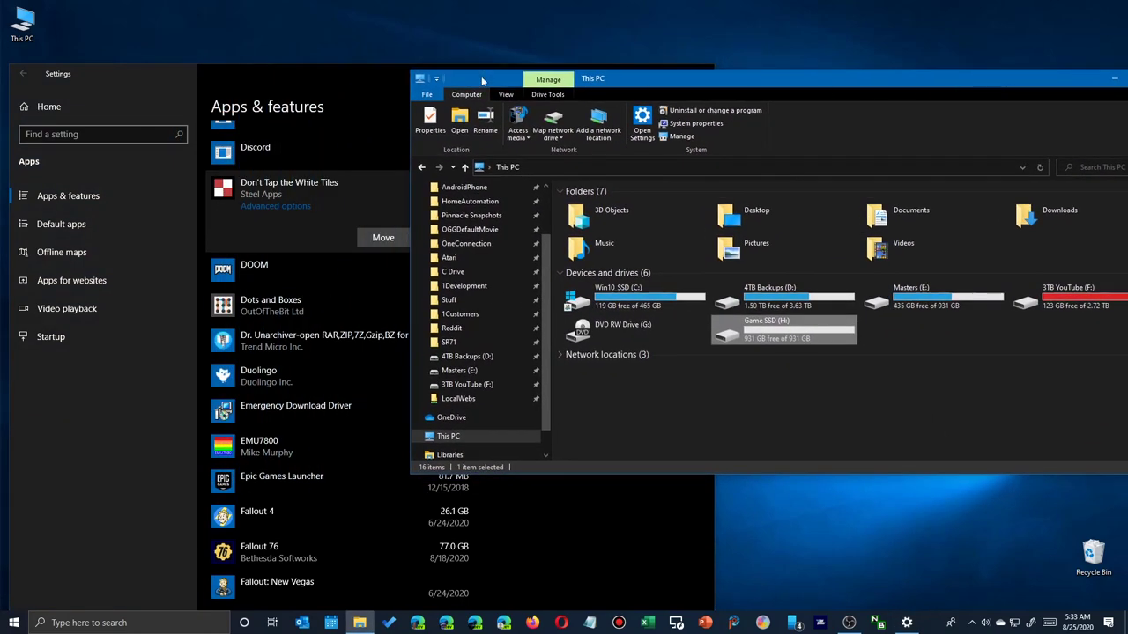
click(356, 66)
Open the test game's Move flyout and check Game SSD (H:) contents in File Explorer
click(381, 238)
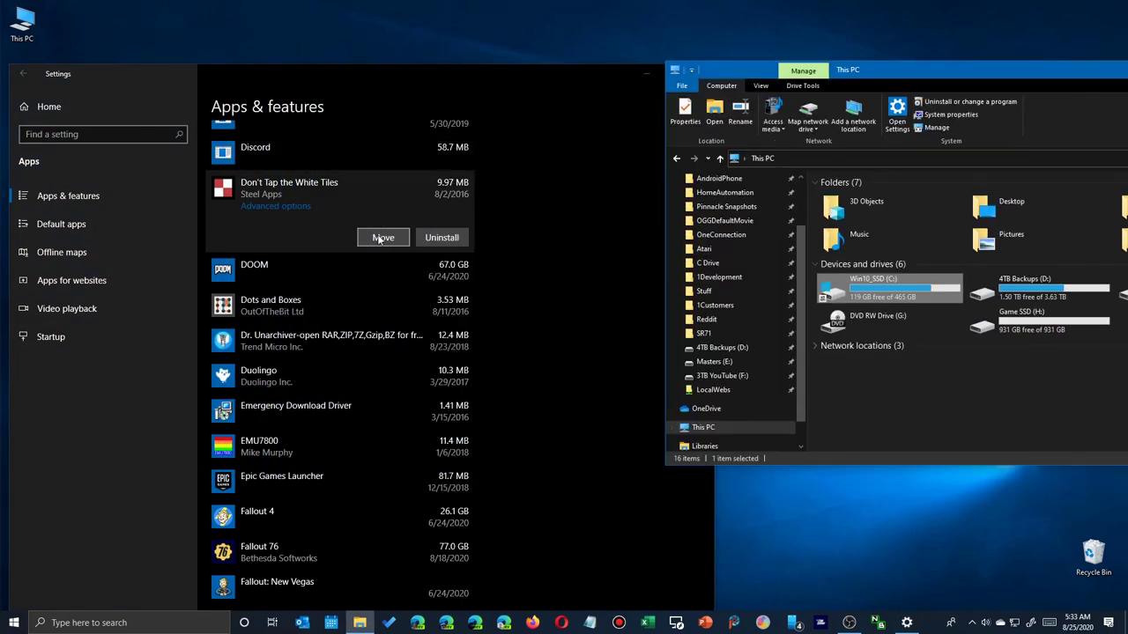
click(366, 188)
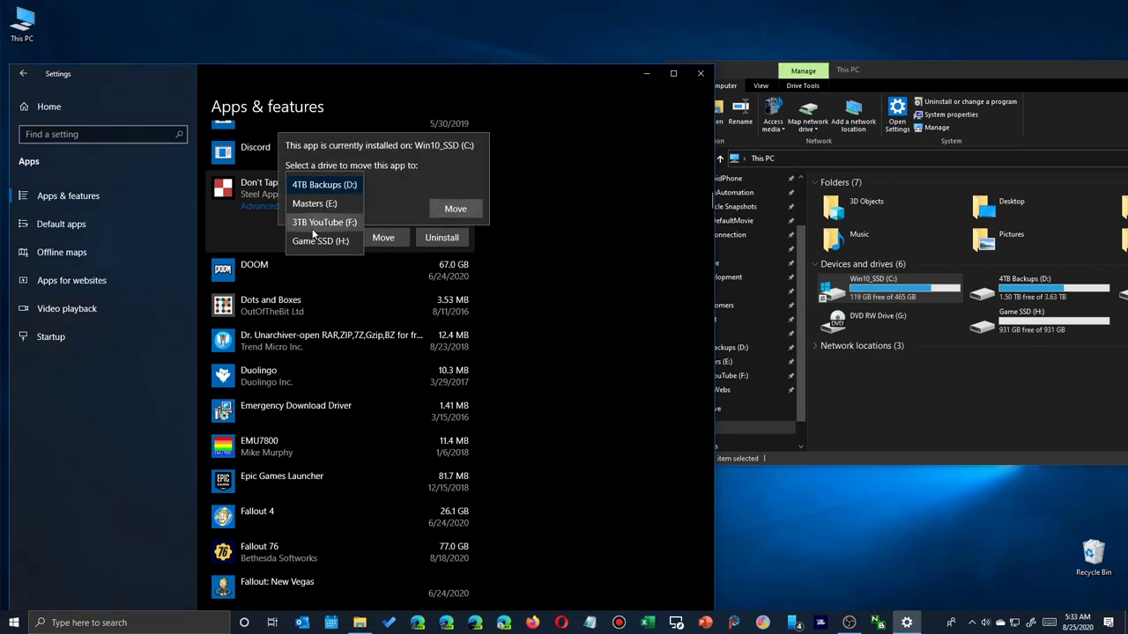
double_click(1024, 340)
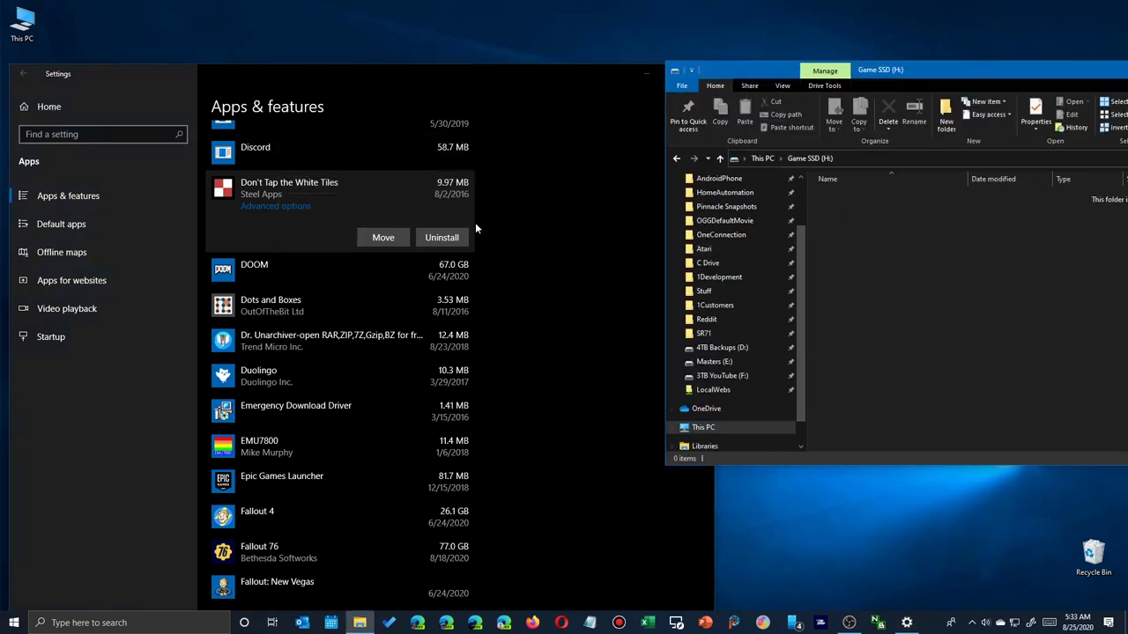
Move Don't Tap the White Tiles to Game SSD (H:) and reselect its entry
click(382, 241)
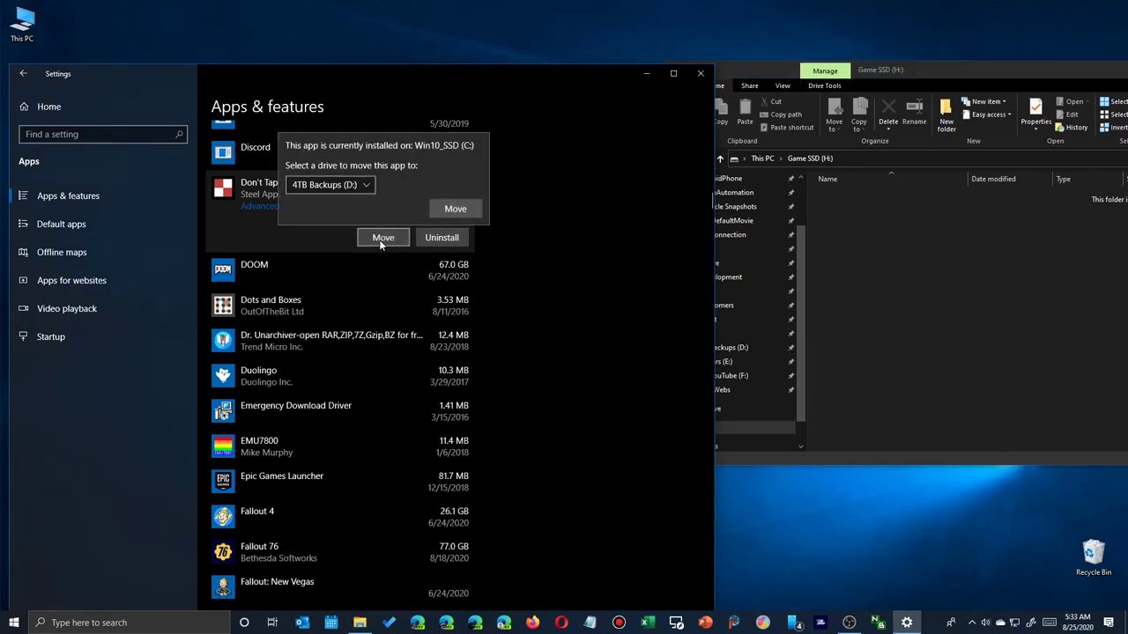
click(365, 185)
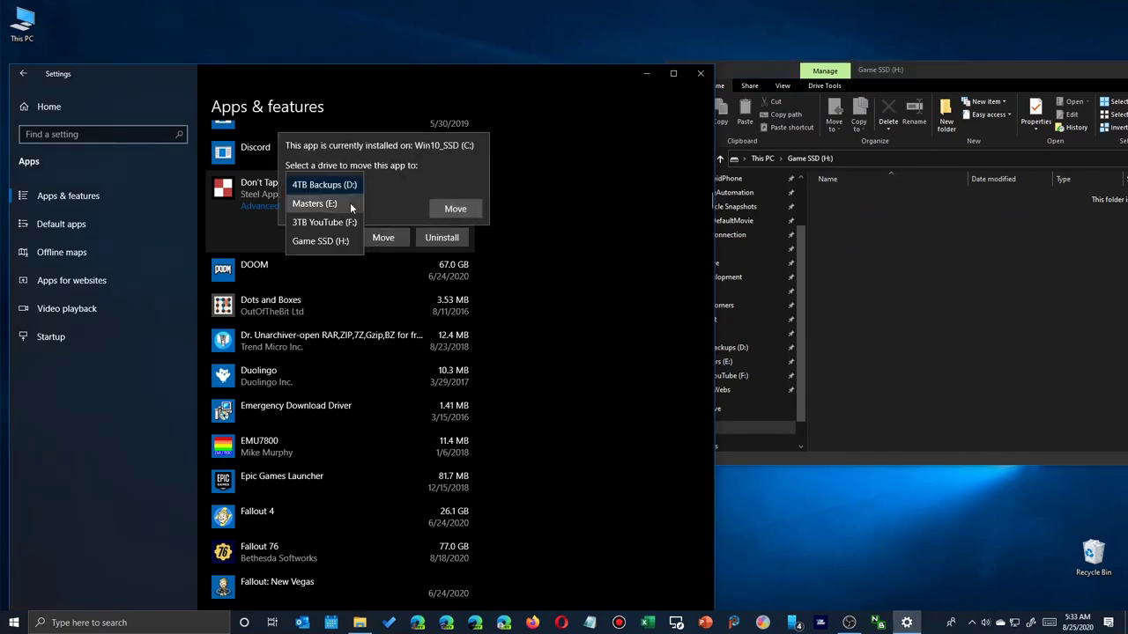
click(323, 242)
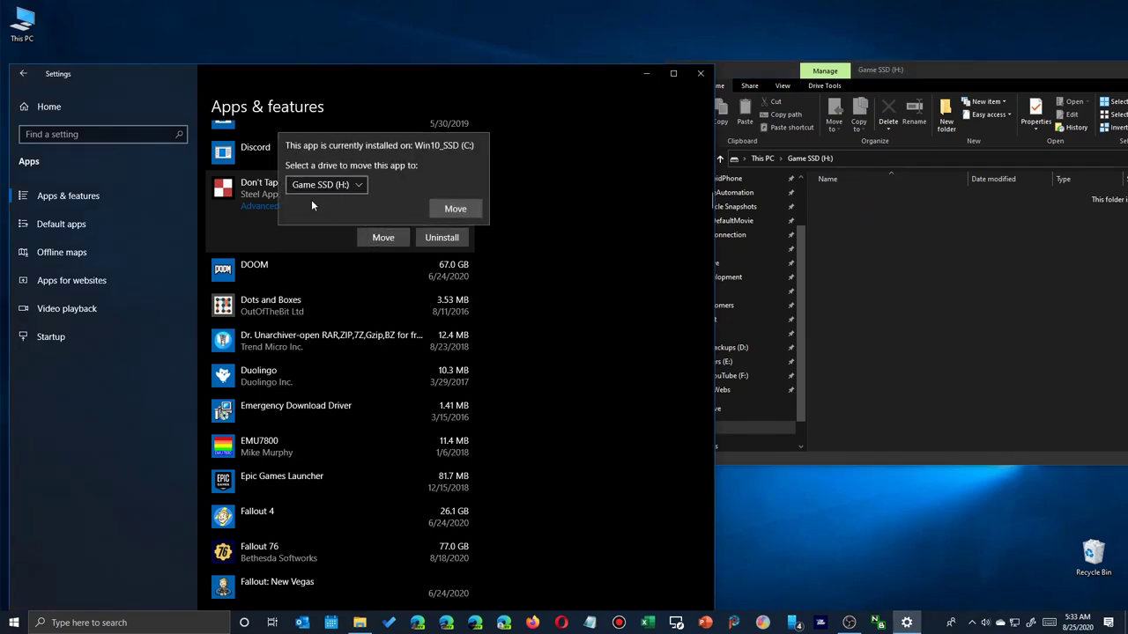
click(447, 210)
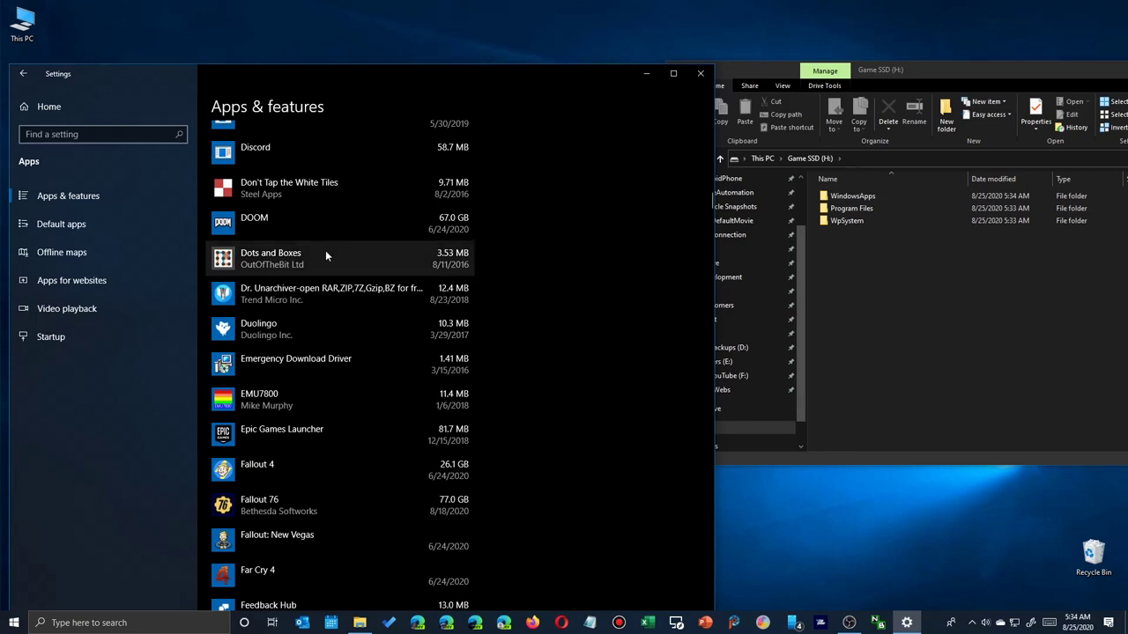
click(318, 185)
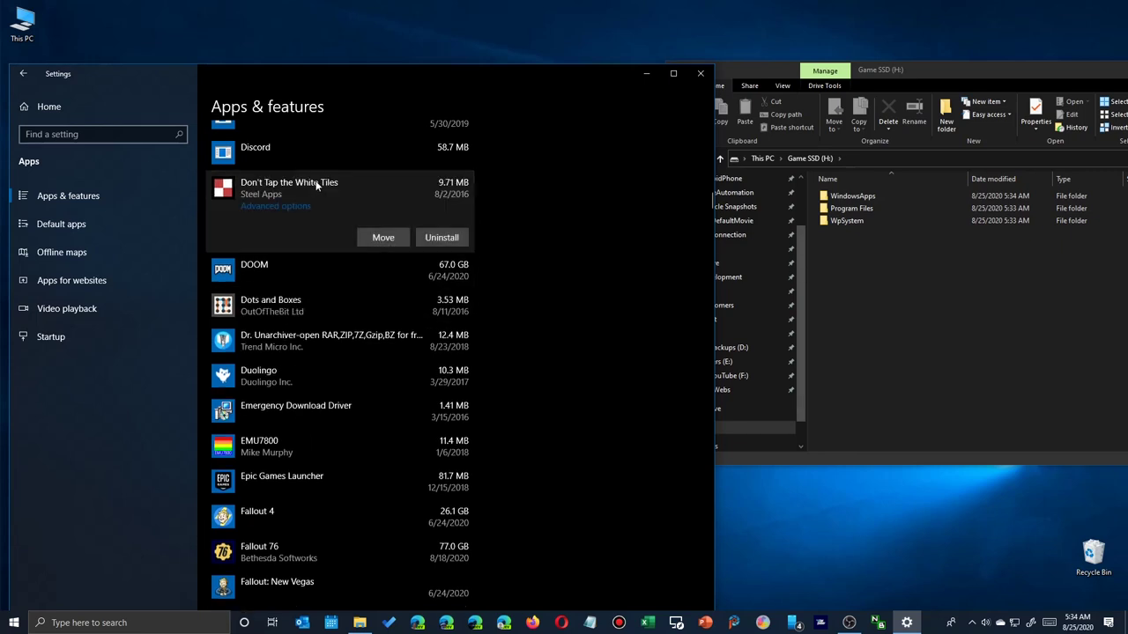
Check in the Move flyout that Don't Tap the White Tiles is now on Game SSD (H:)
click(382, 240)
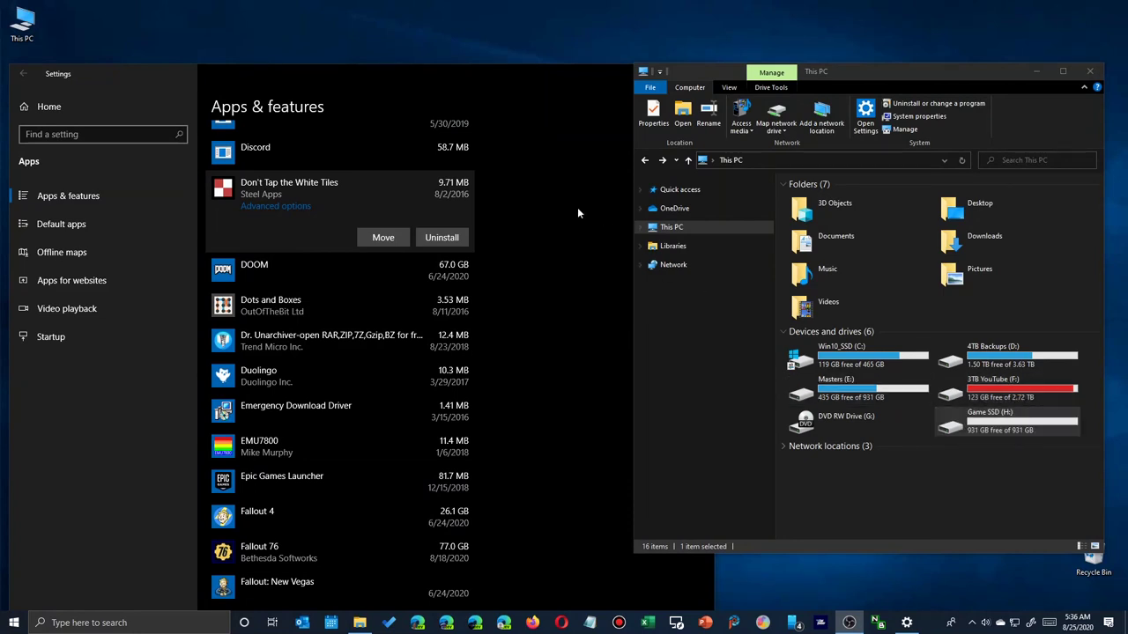
Scroll to Microsoft Flight Simulator (990 MB) and open its Move prompt, showing 3TB YouTube (F:)
click(514, 104)
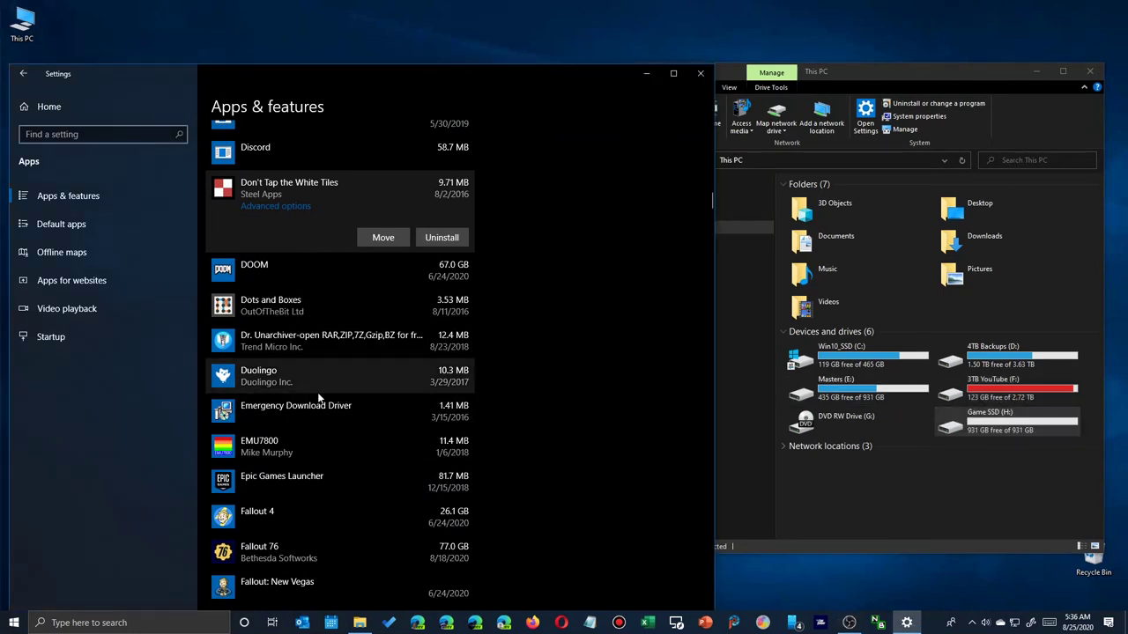
scroll(322, 395, down, 5)
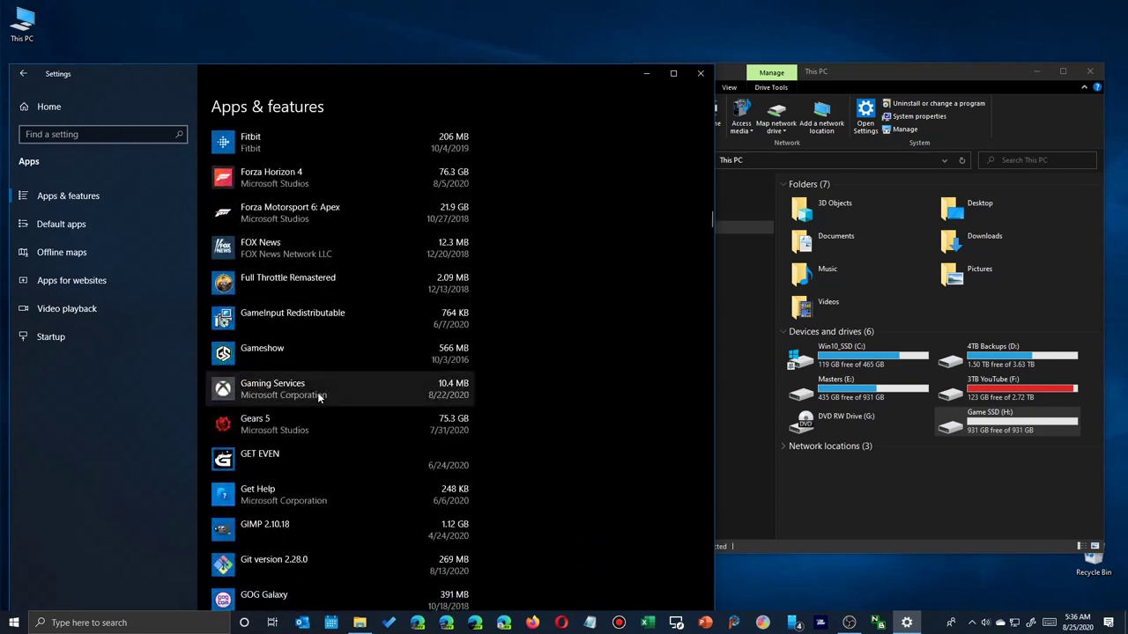
scroll(318, 392, down, 10)
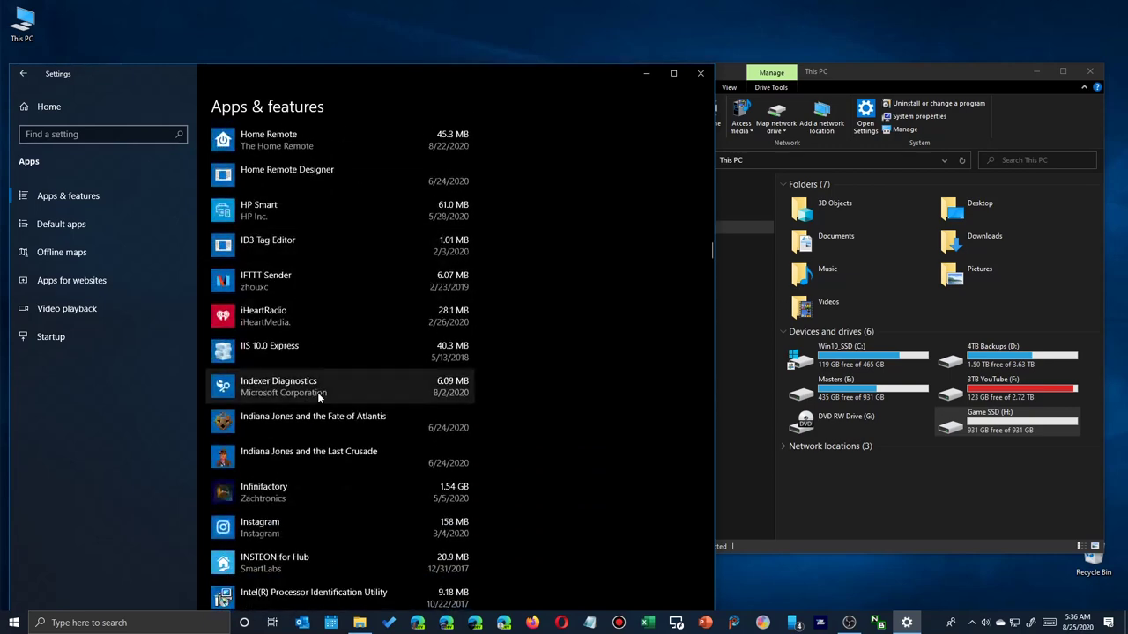
scroll(317, 392, down, 10)
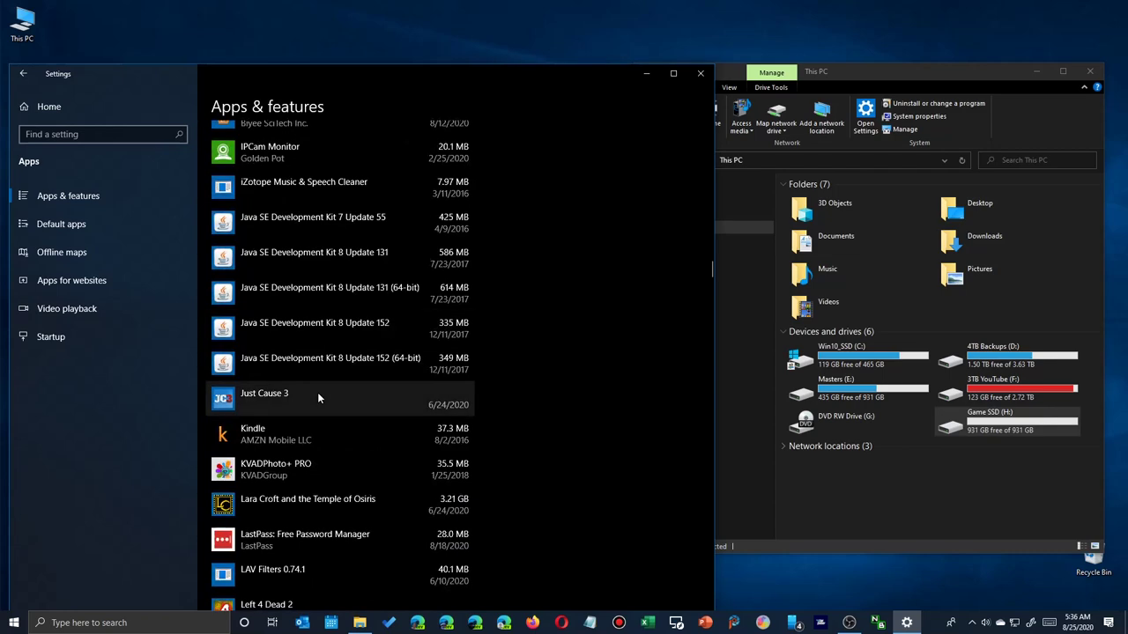
scroll(317, 397, up, 5)
scroll(316, 397, down, 10)
scroll(315, 392, down, 10)
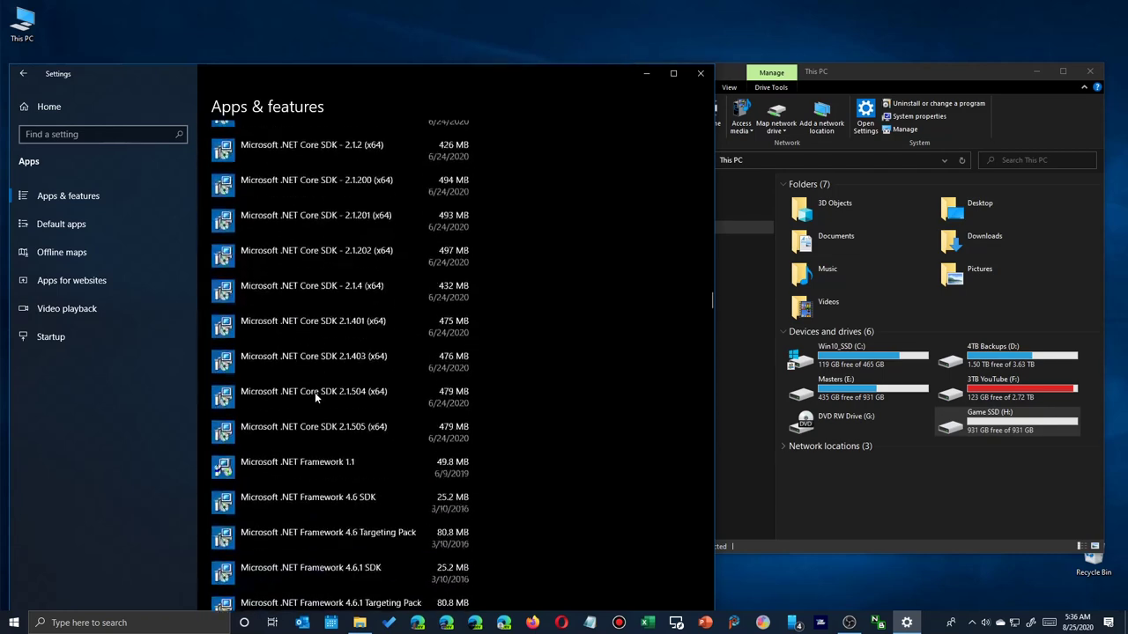
scroll(522, 439, down, 3)
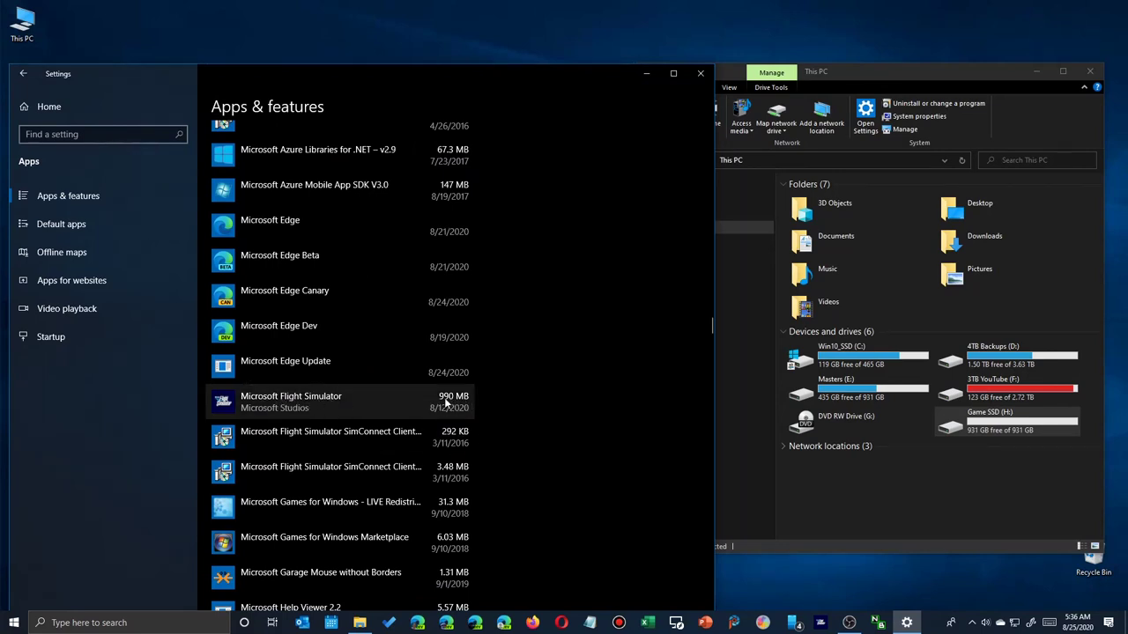
click(307, 394)
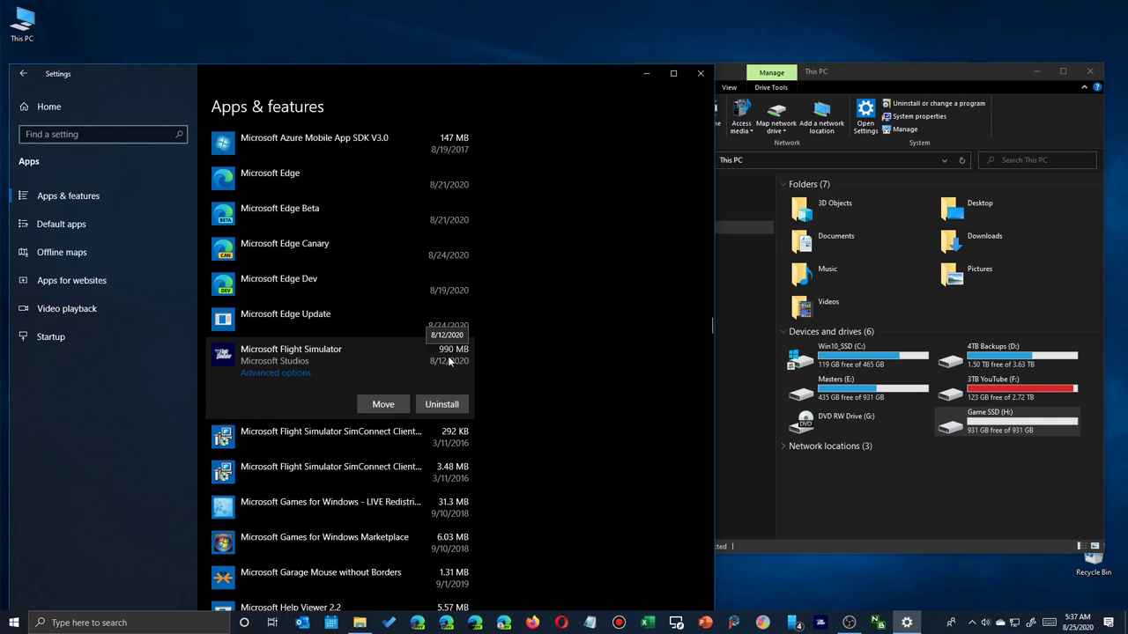
click(379, 404)
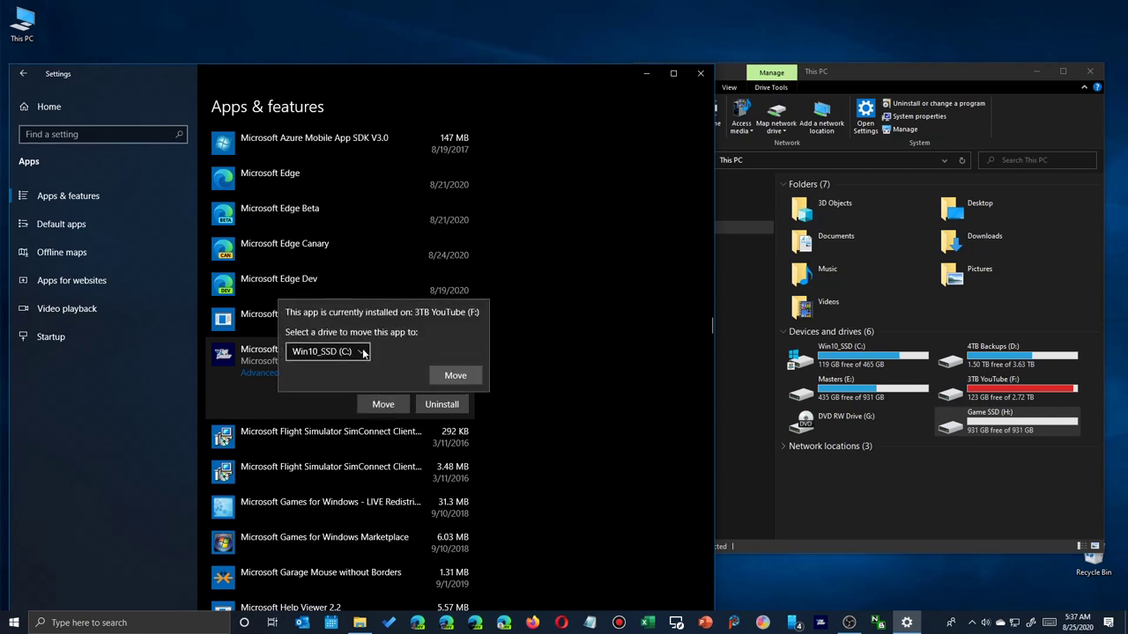
Choose Game SSD (H:) as the destination and start moving Microsoft Flight Simulator there
click(362, 352)
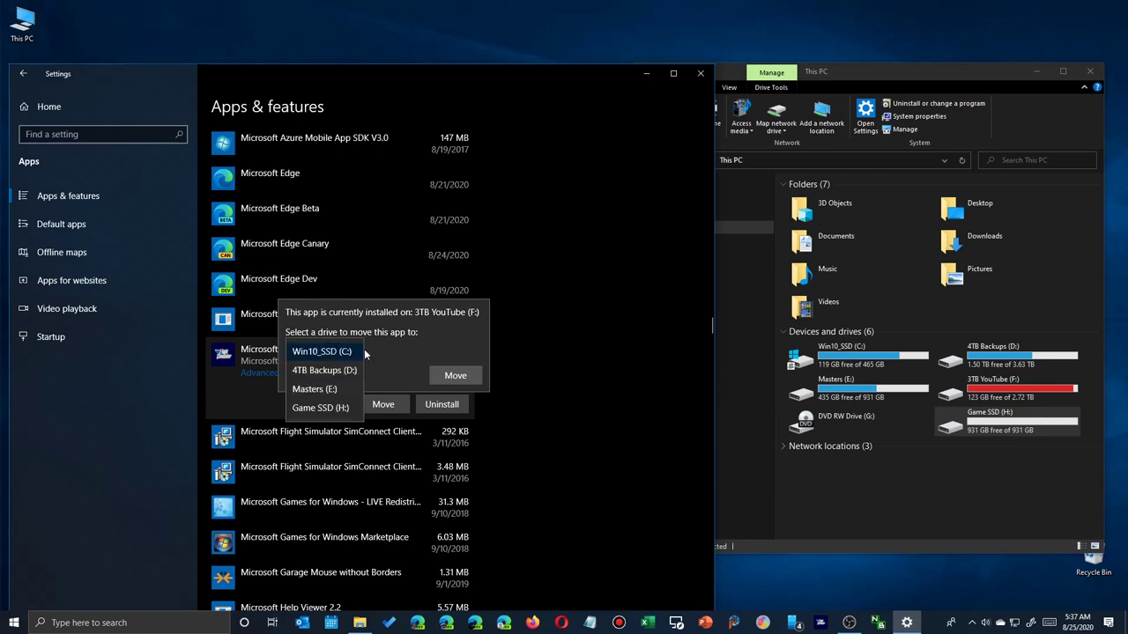
click(320, 407)
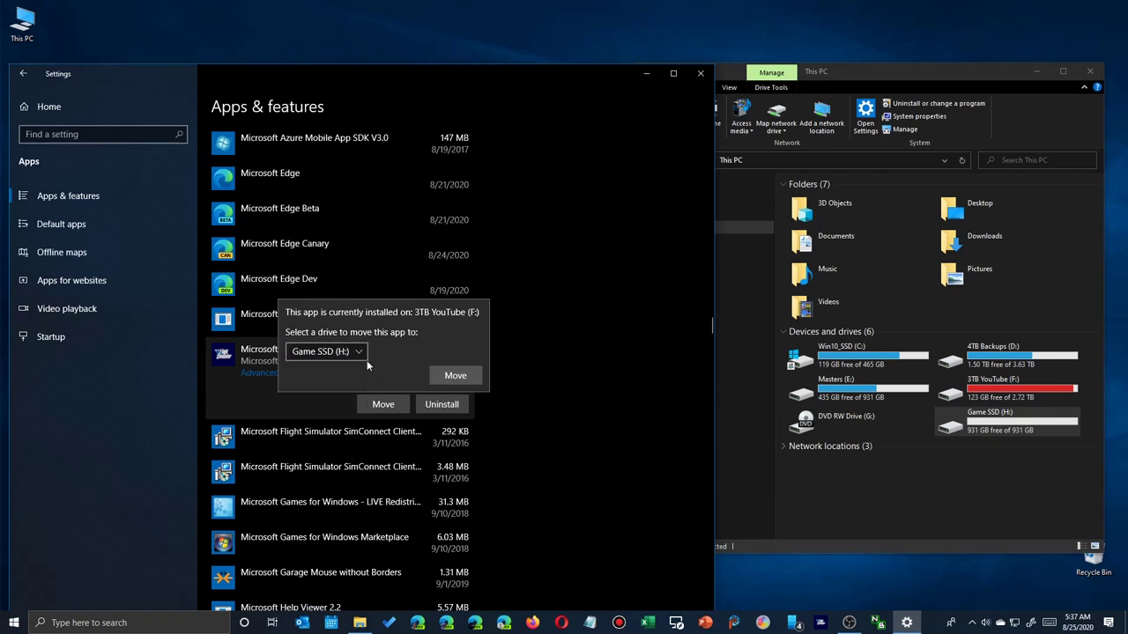
click(455, 376)
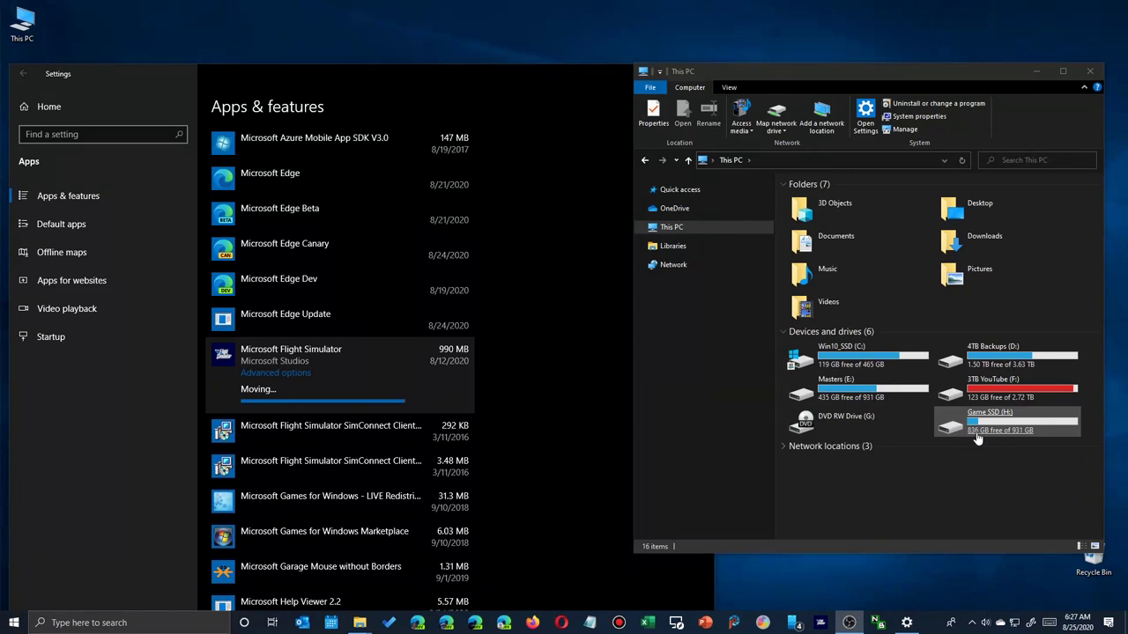
Refresh This PC repeatedly until Game SSD (H:) shows 827 GB free and 3TB YouTube (F:) 215 GB
click(941, 493)
right_click(941, 492)
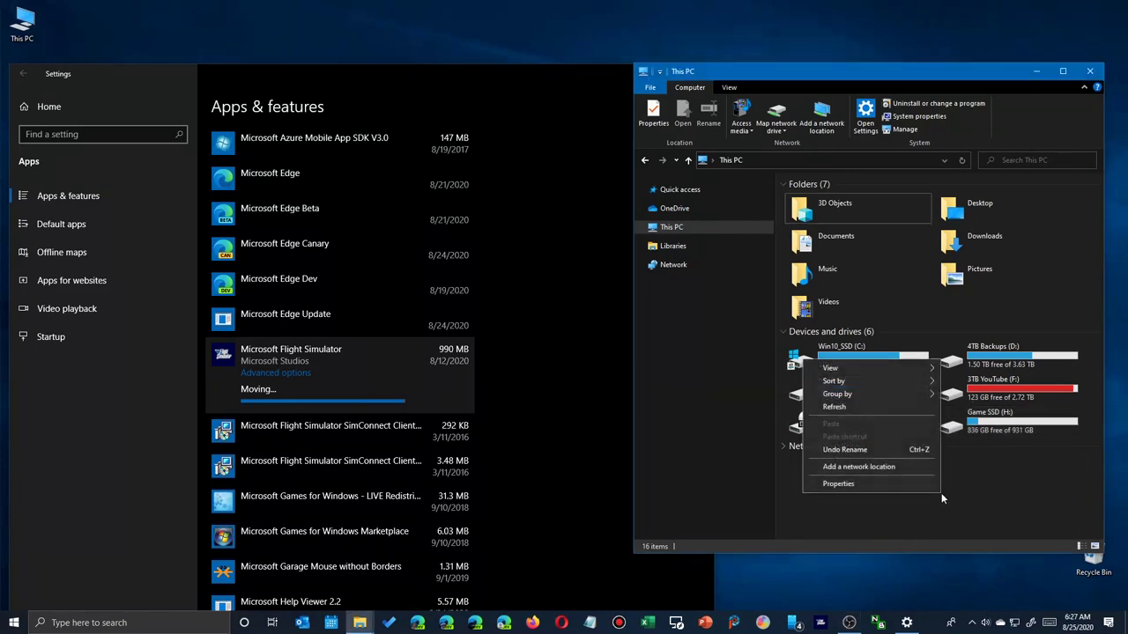
click(859, 406)
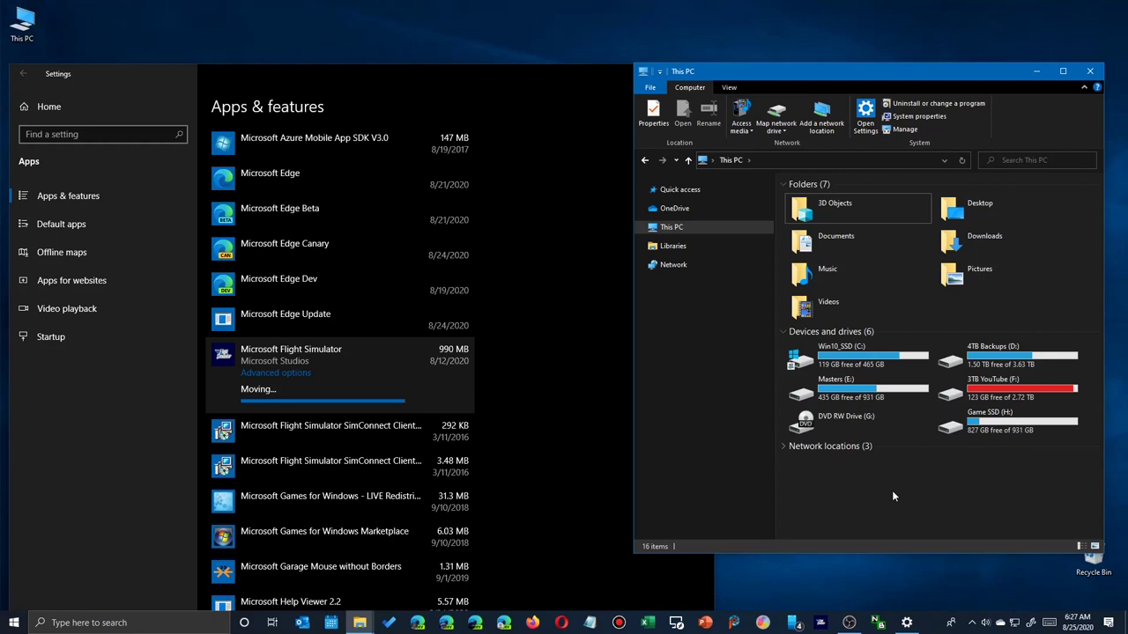
right_click(949, 481)
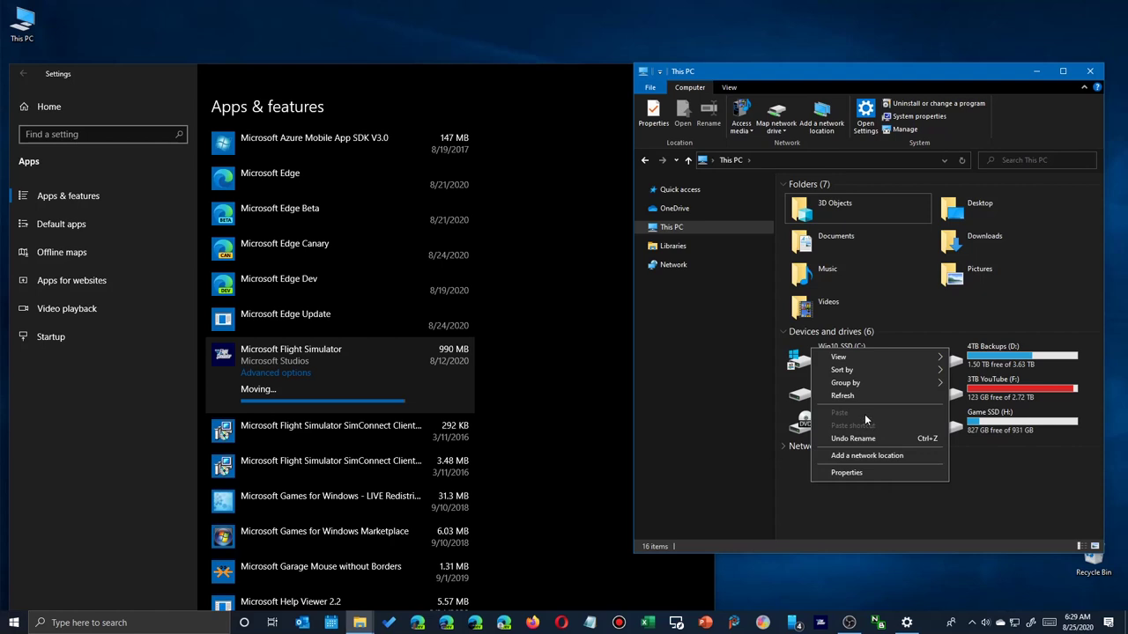
click(850, 391)
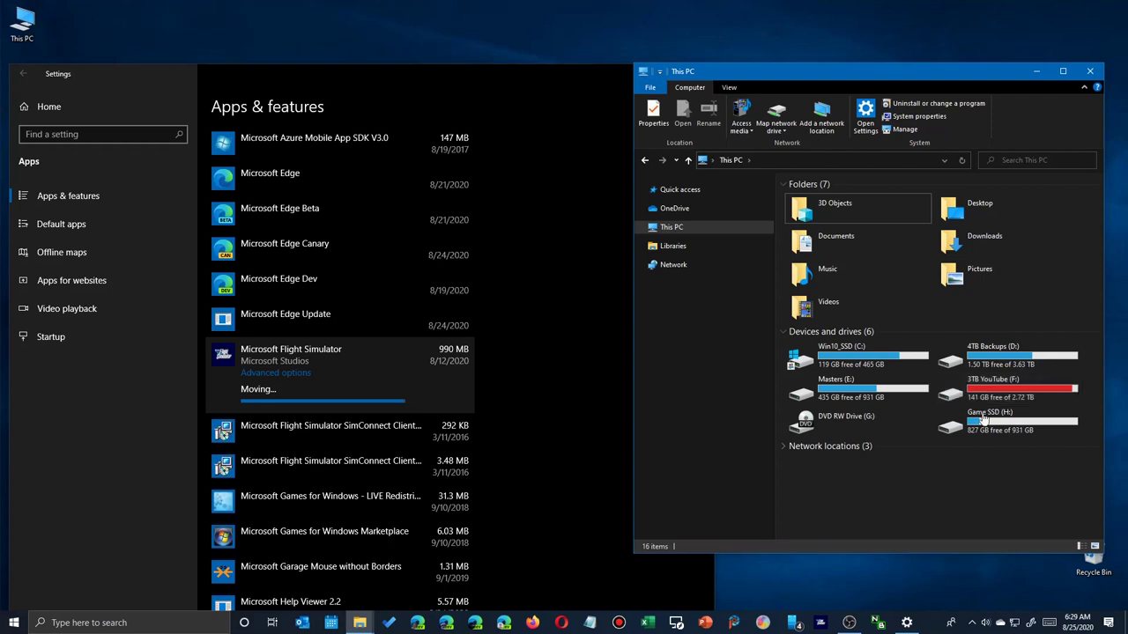
right_click(921, 490)
click(818, 404)
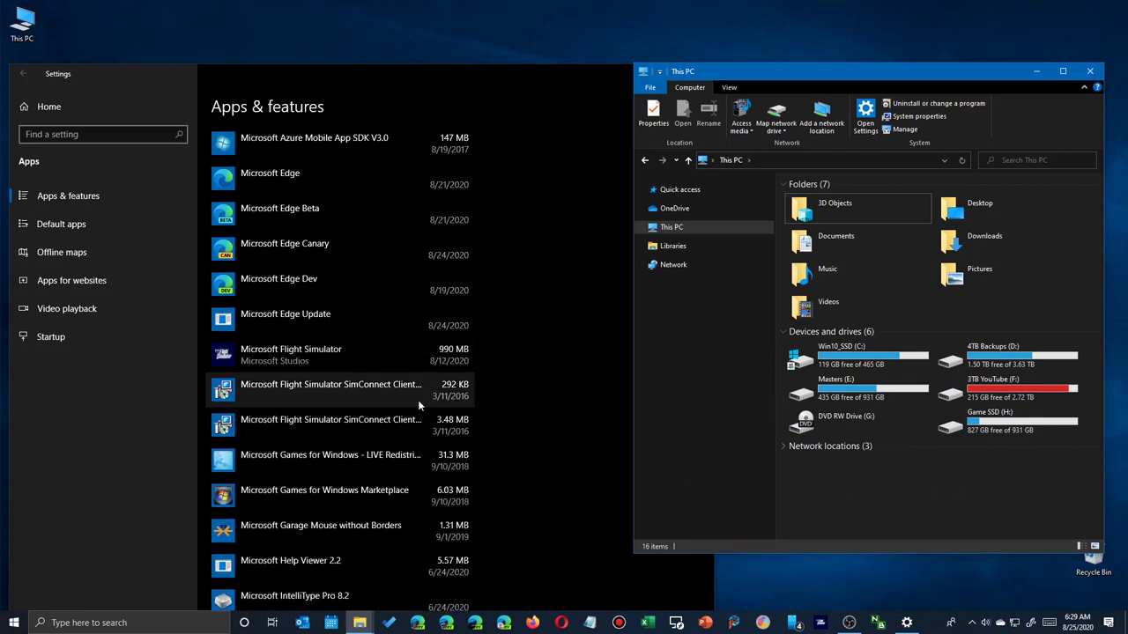
Check Microsoft Flight Simulator's Move option to verify it is installed on Game SSD (H:)
click(373, 356)
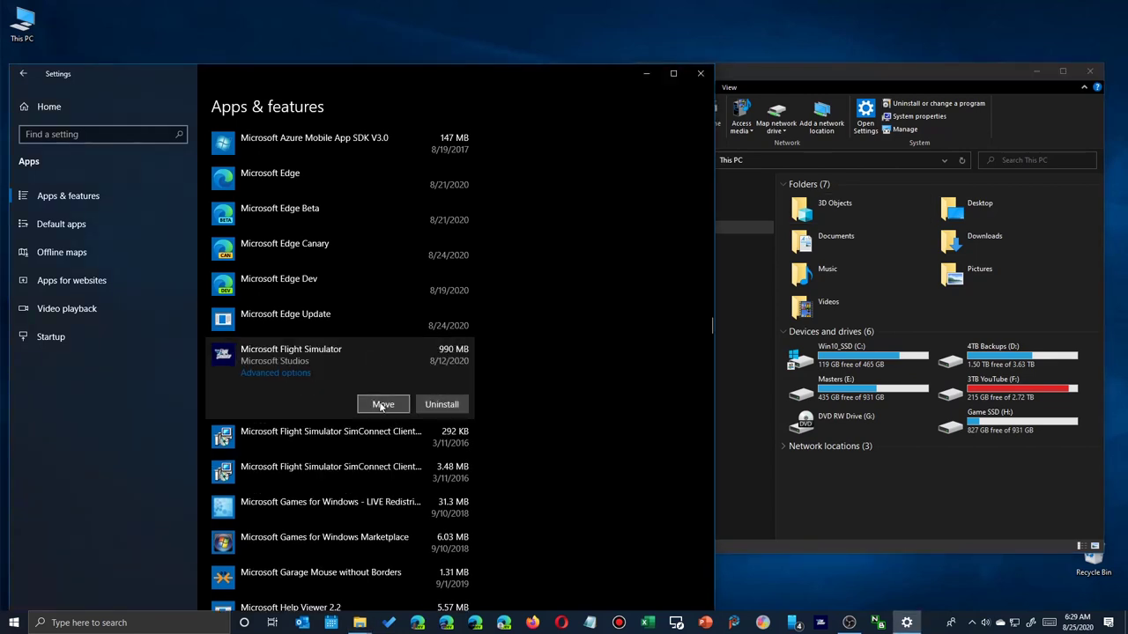
click(382, 404)
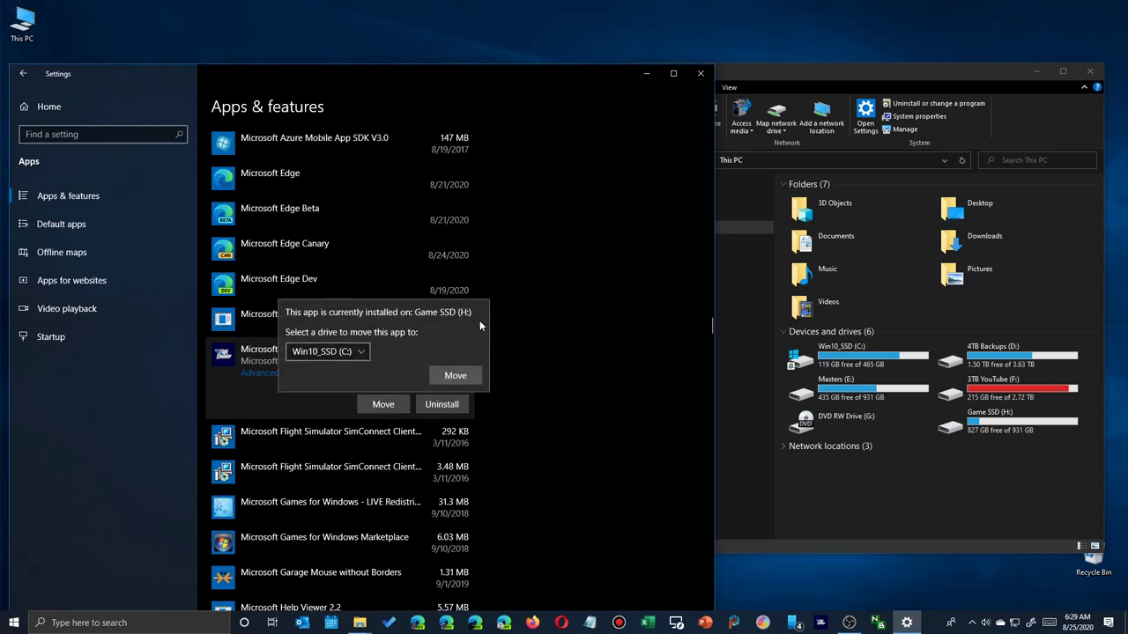
click(566, 298)
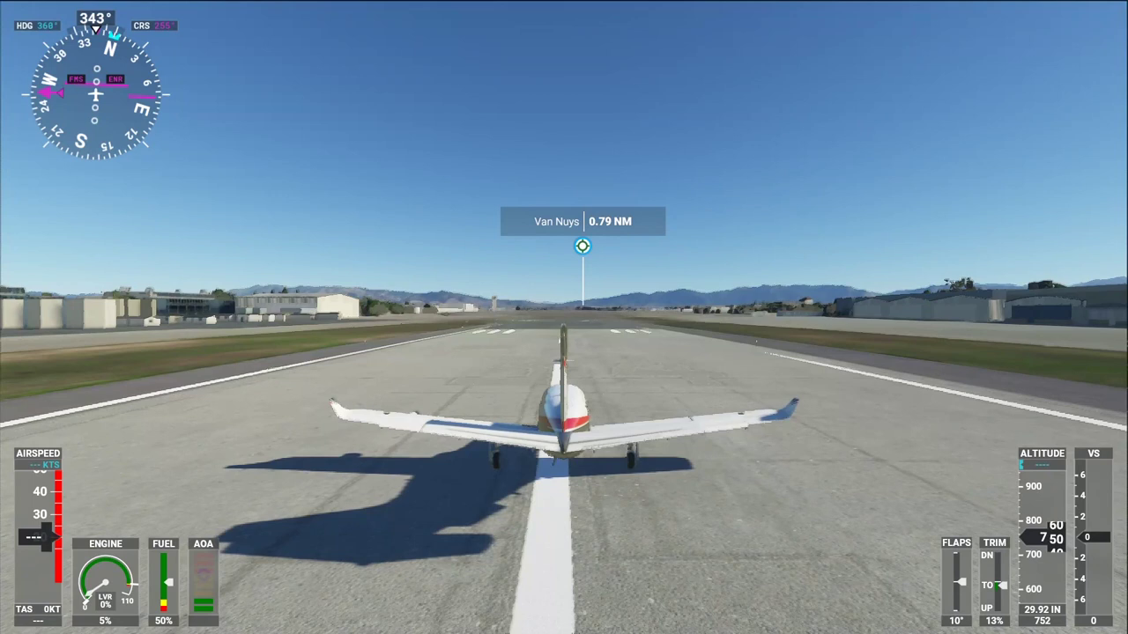
Advance the throttle to full power (F4) for takeoff on the Van Nuys runway
key(F4)
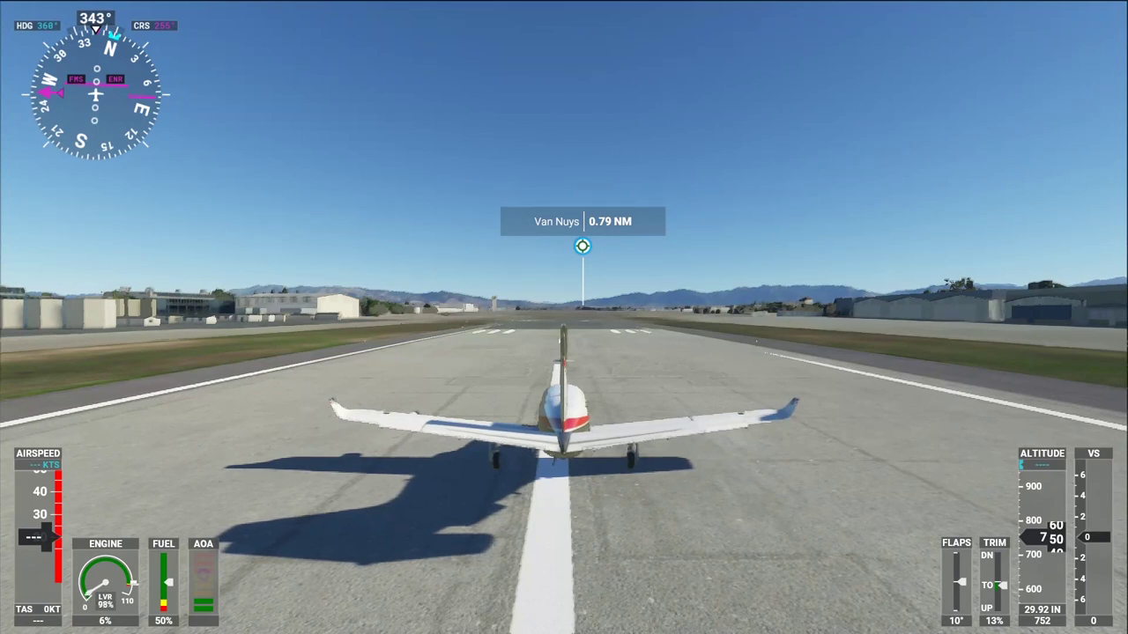